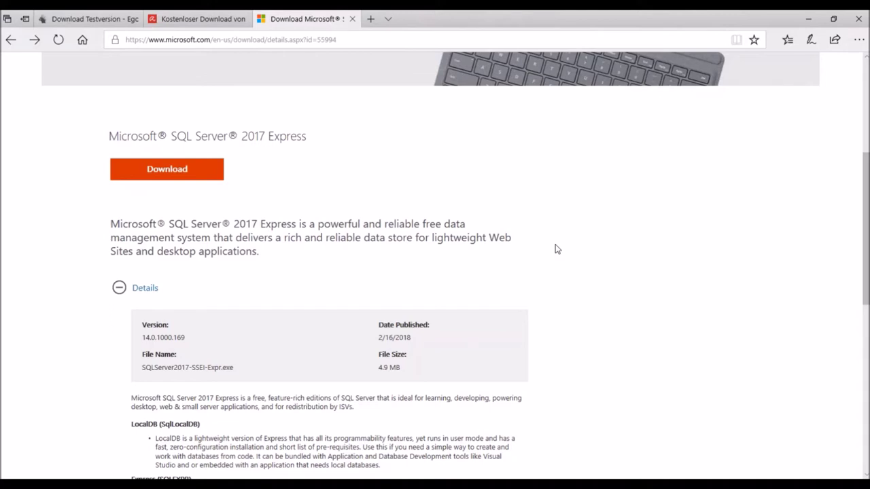
Open youtube.egosecure.com in a new browser tab and look over the channel's playlists and recent videos.
left_click(371, 19)
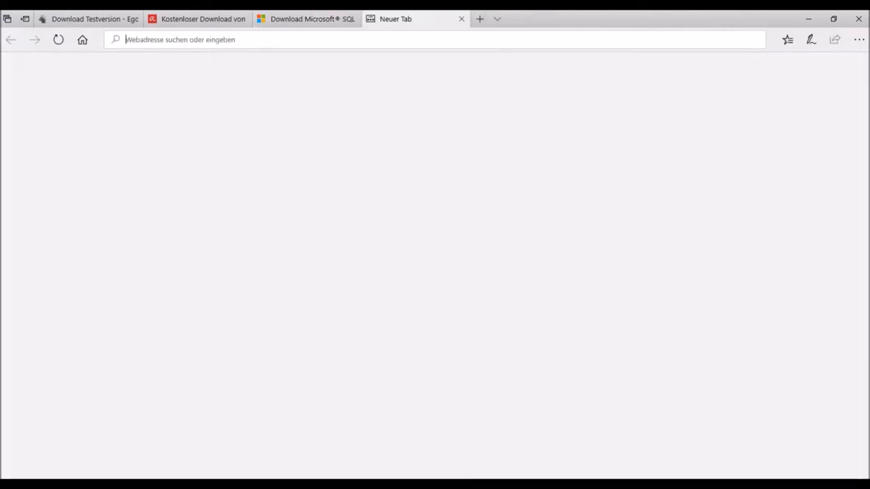
type("youtube.egosecure.com/")
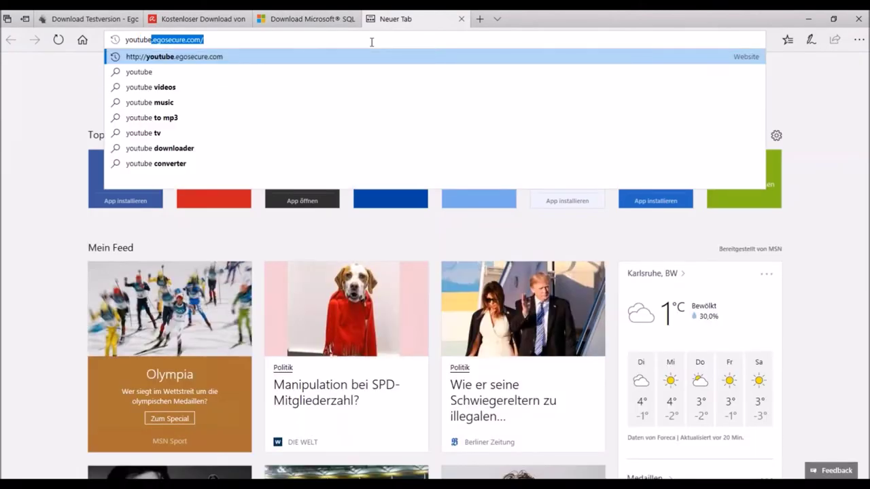
key("Return")
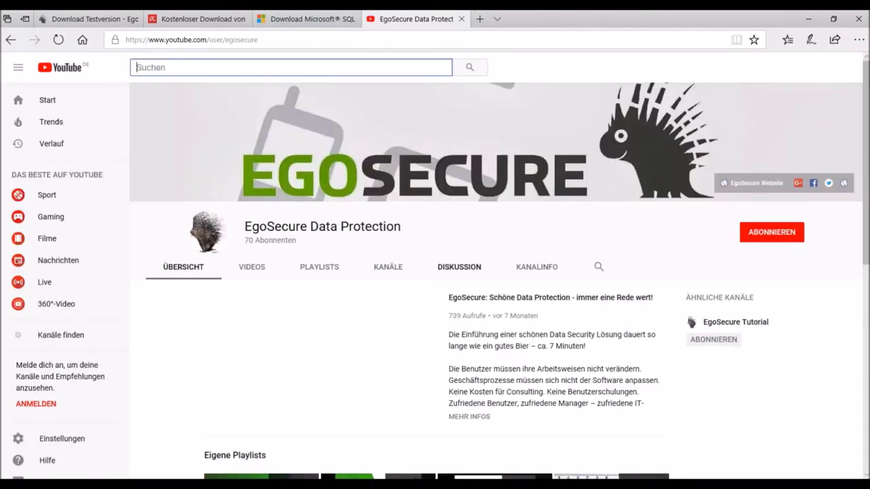
scroll(476, 277, "down", 5)
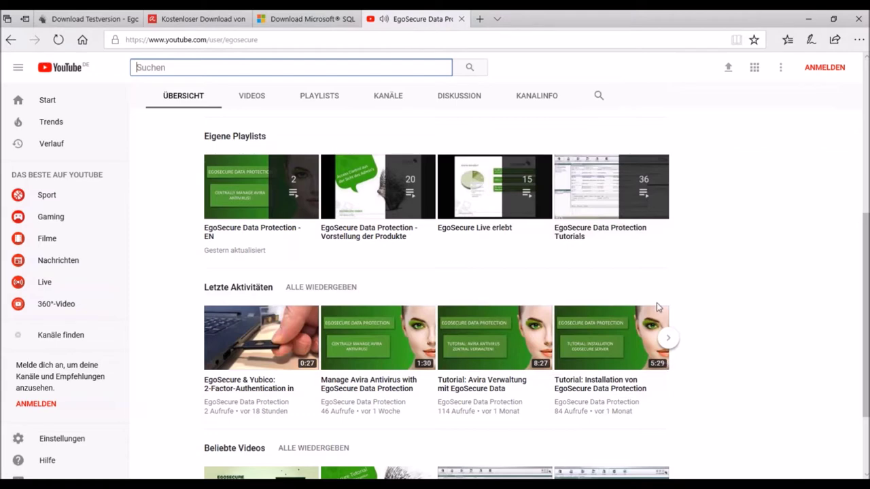
scroll(653, 307, "up", 3)
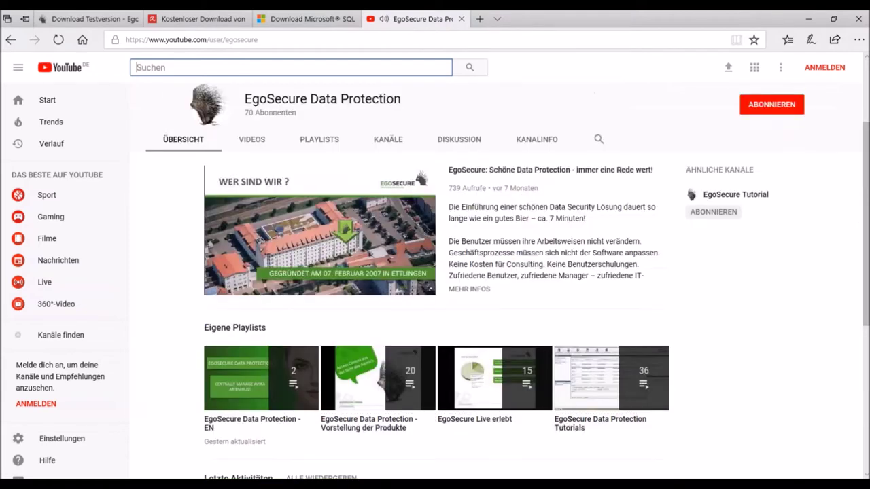
left_click(806, 24)
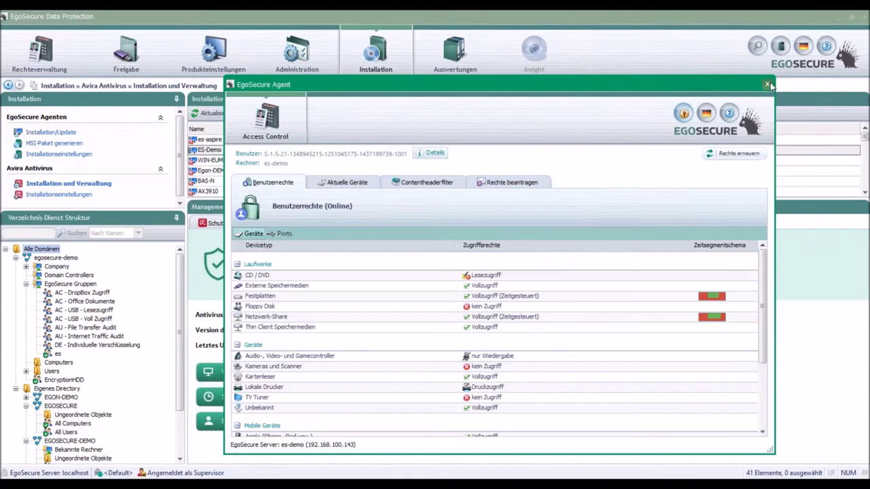
In EgoSecure Data Protection, close the Agent window and inspect the antivirus protection status of WIN-EUM4L46141T, Egon-DEMO, BAS-N and AX3910.
left_click(767, 84)
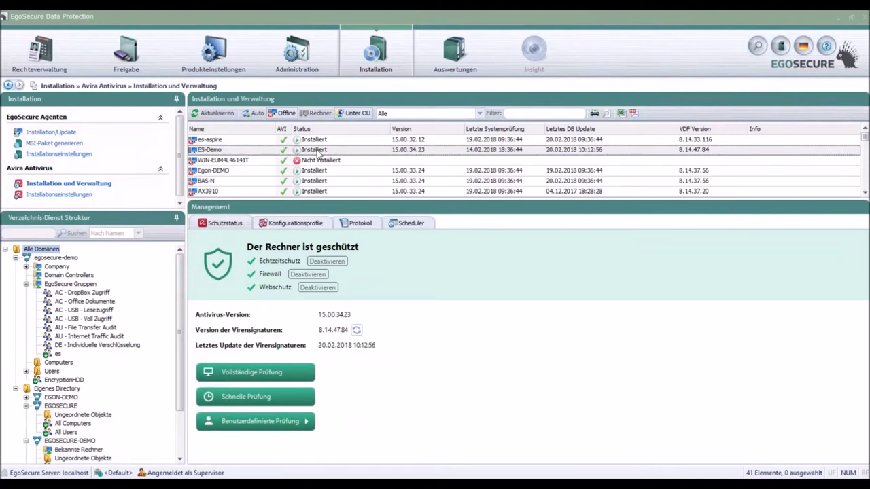
left_click(313, 162)
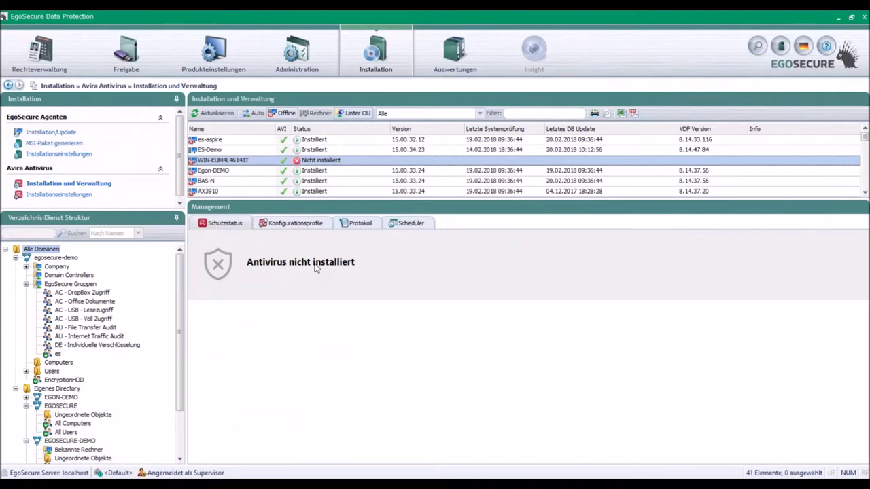
right_click(334, 164)
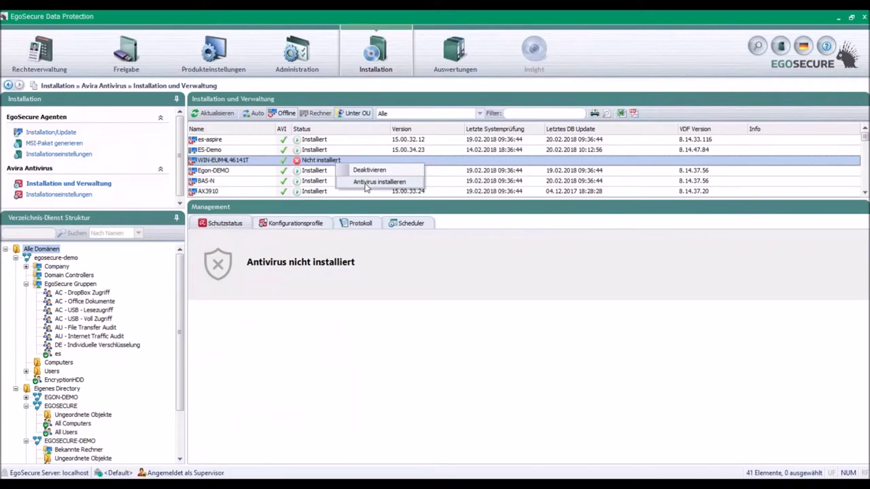
left_click(310, 171)
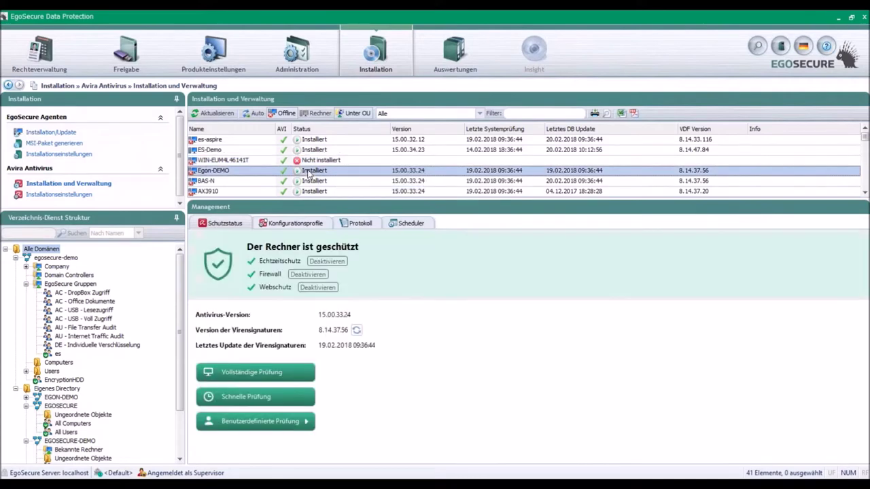
left_click(307, 182)
left_click(312, 190)
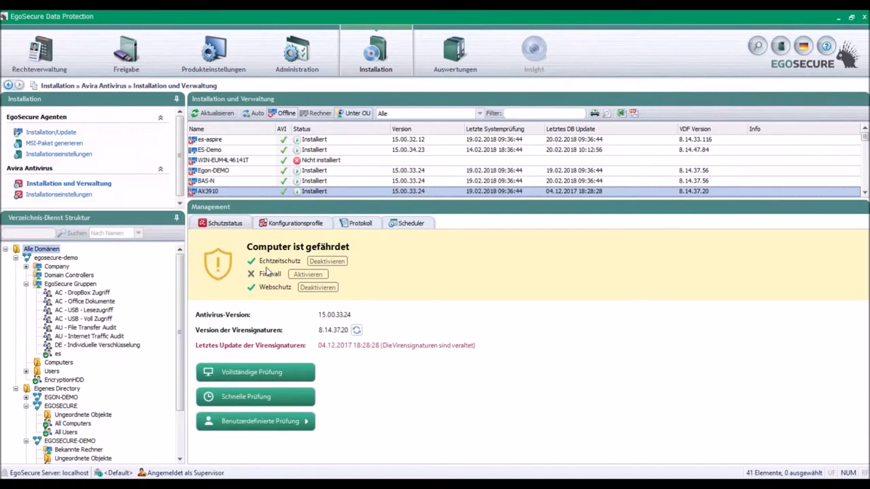
Deactivate the firewall on the ES-Demo computer and activate it again.
left_click(246, 151)
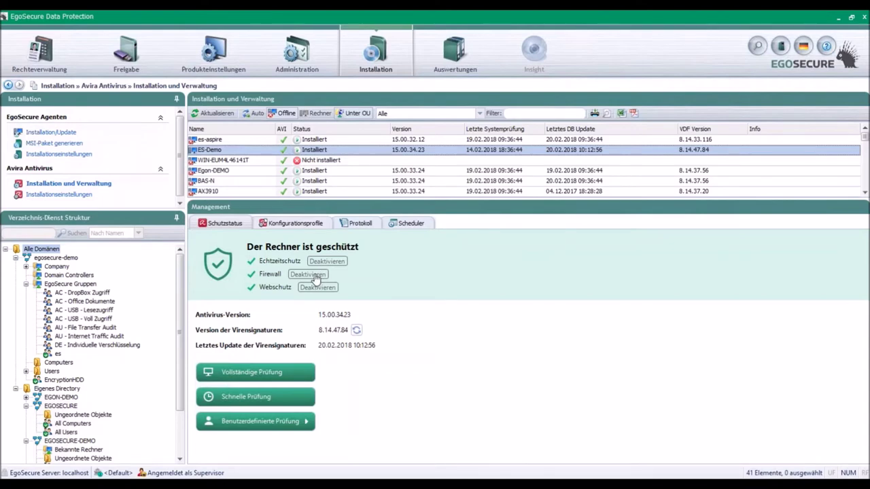
left_click(297, 279)
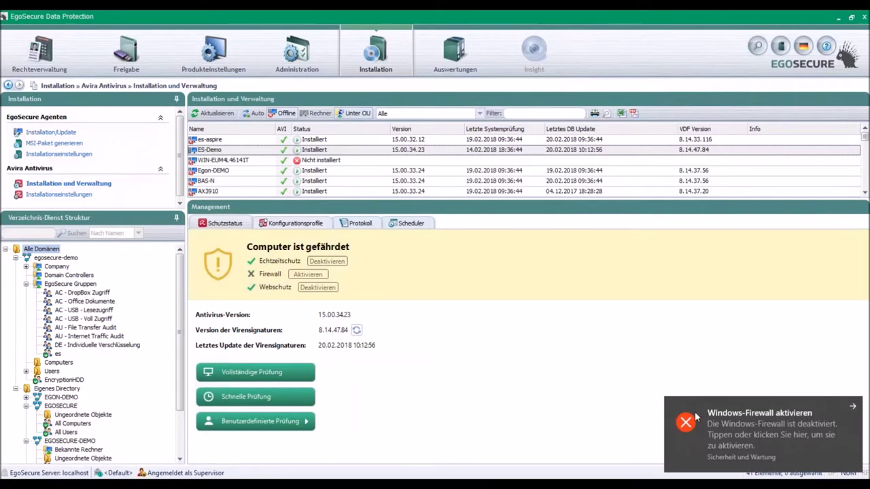
left_click(308, 274)
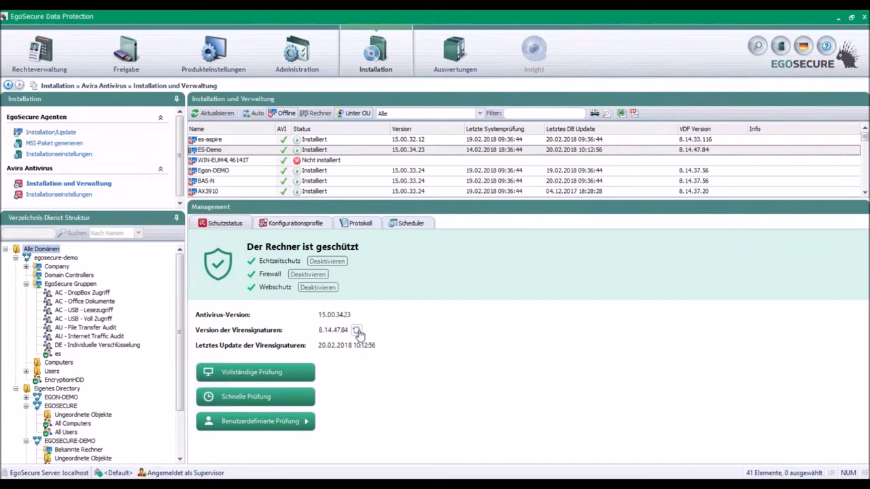
Start the custom scan of "Meine Dokumente" on the ES-Demo computer.
left_click(286, 423)
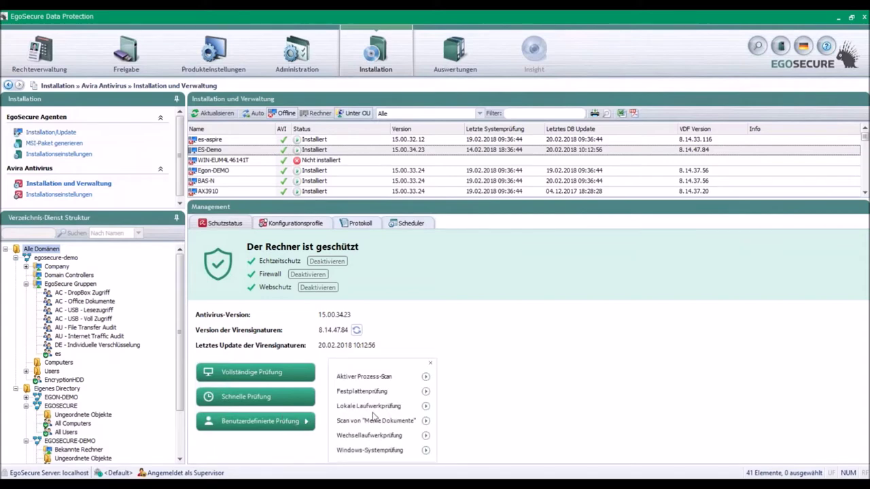
left_click(426, 422)
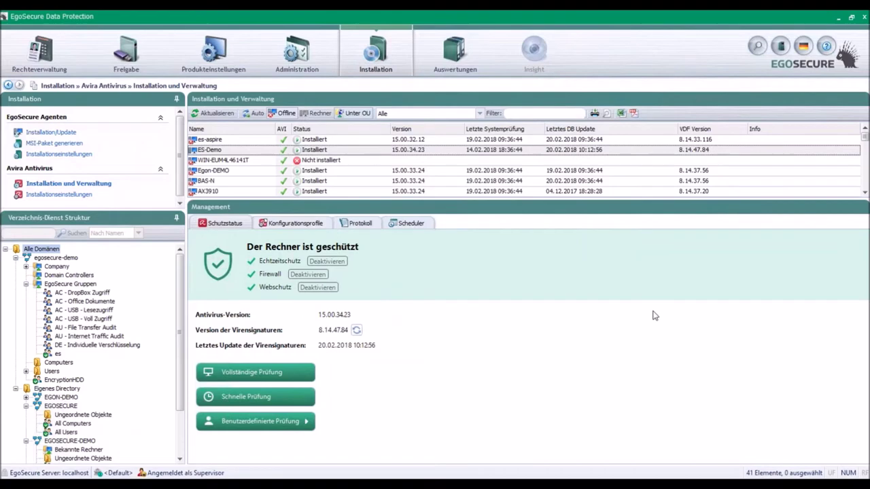
Open the antivirus log of ES-Demo and limit its events to Funde and Andere by excluding Information, Warnungen and Fehler.
left_click(361, 224)
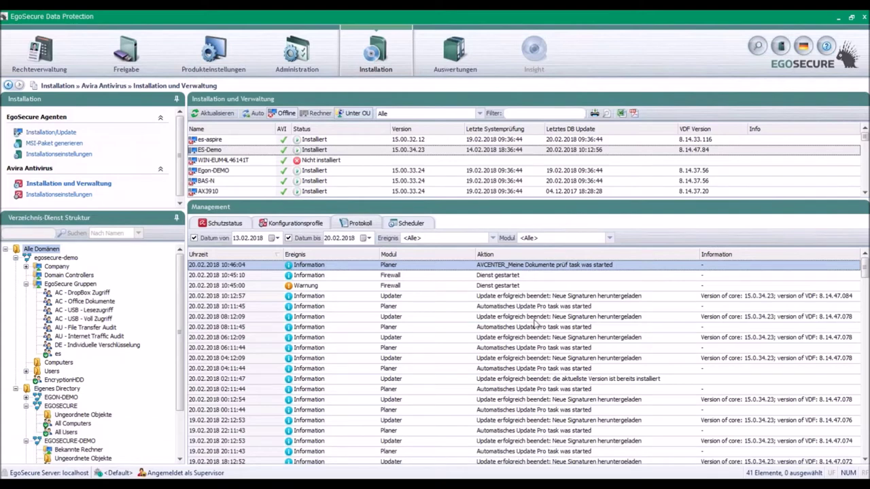
left_click(493, 239)
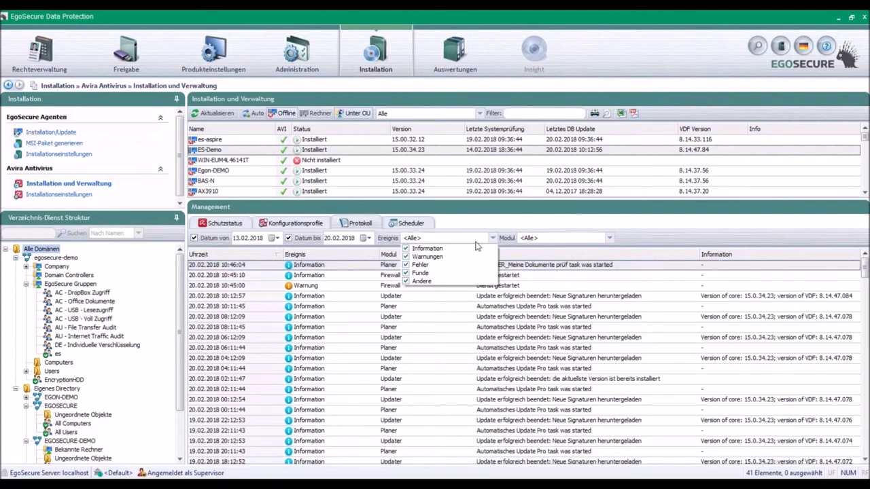
left_click(406, 249)
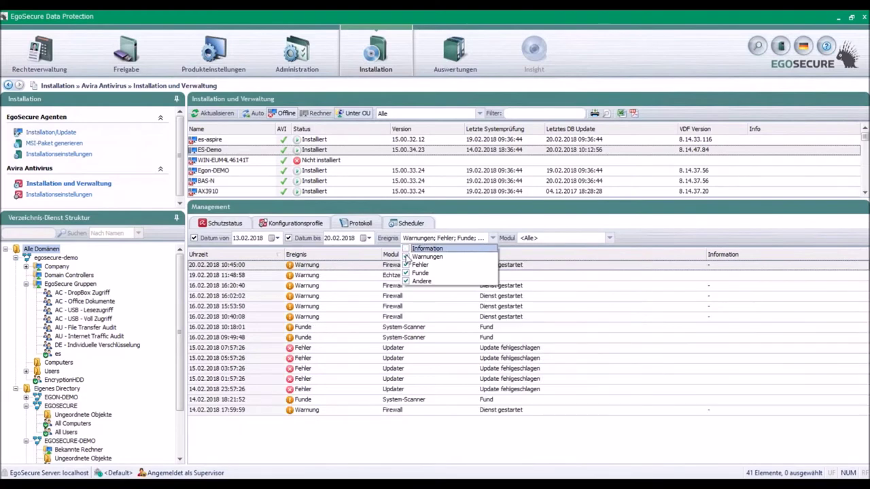
left_click(405, 256)
left_click(405, 265)
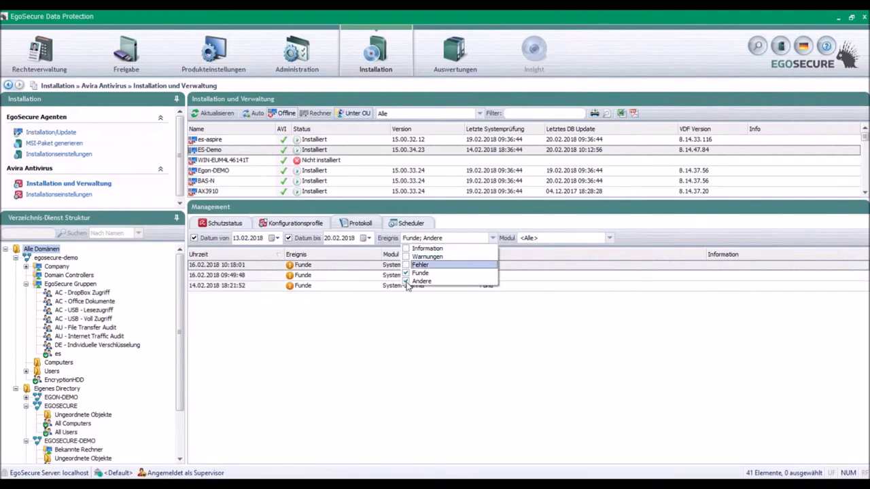
left_click(411, 307)
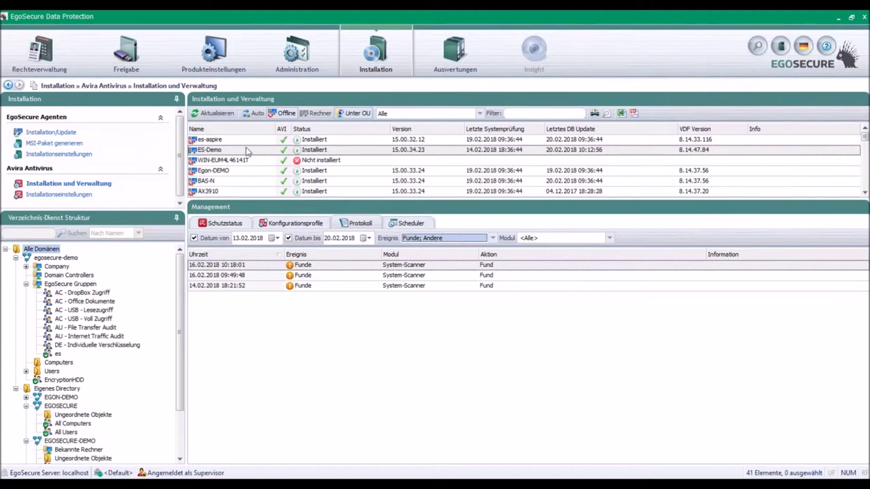
Include Information, Warnungen and Fehler in the log's event filter again.
left_click(461, 246)
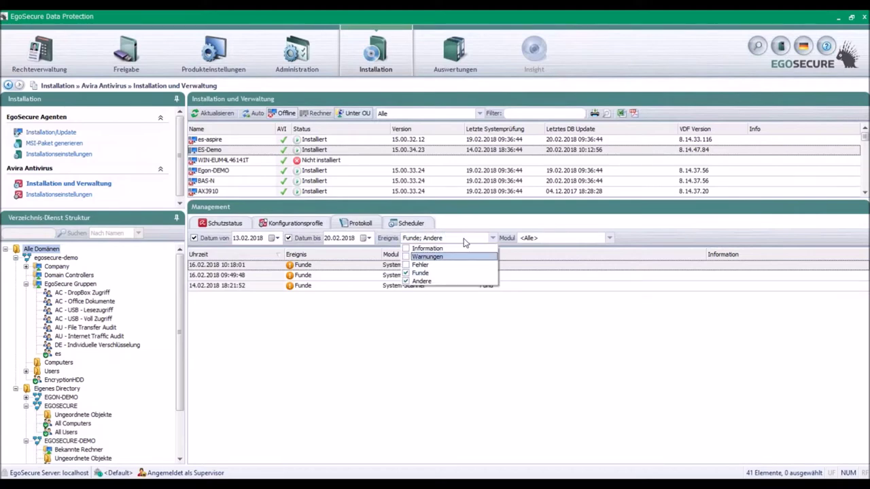
left_click(412, 249)
left_click(406, 258)
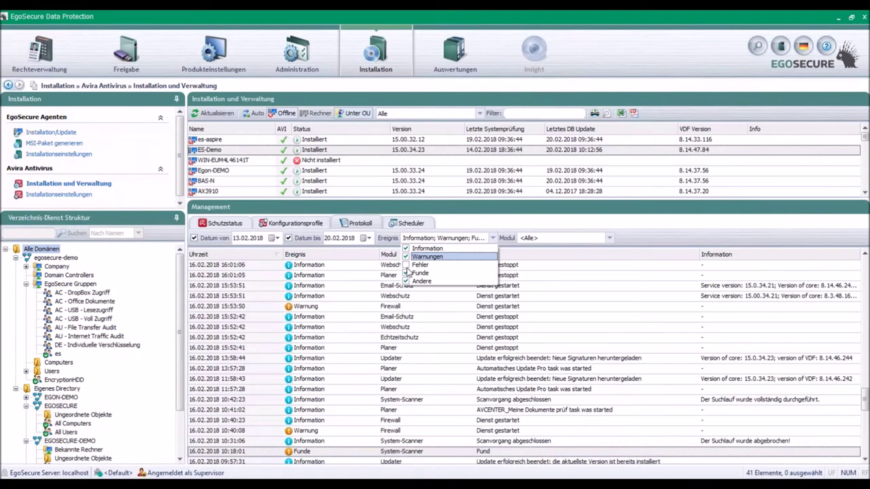
left_click(406, 265)
left_click(585, 229)
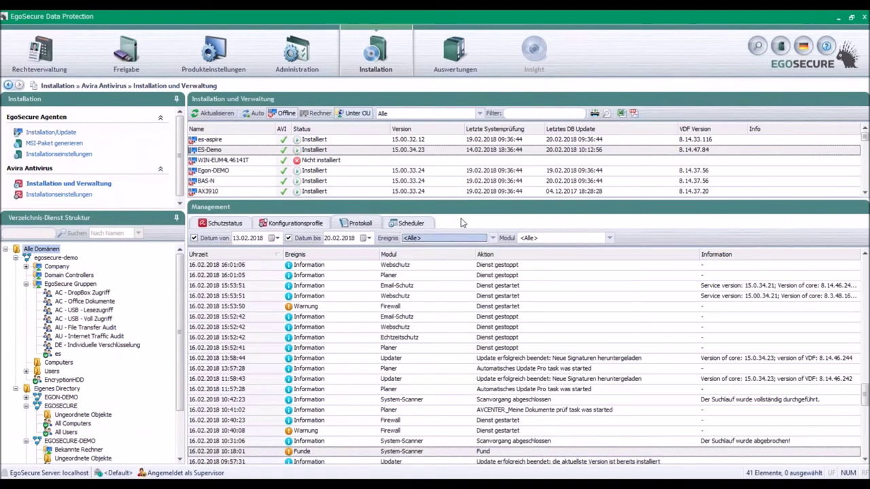
Examine the scan and signature update actions offered for ES-Demo, and open its scheduled antivirus tasks.
right_click(380, 151)
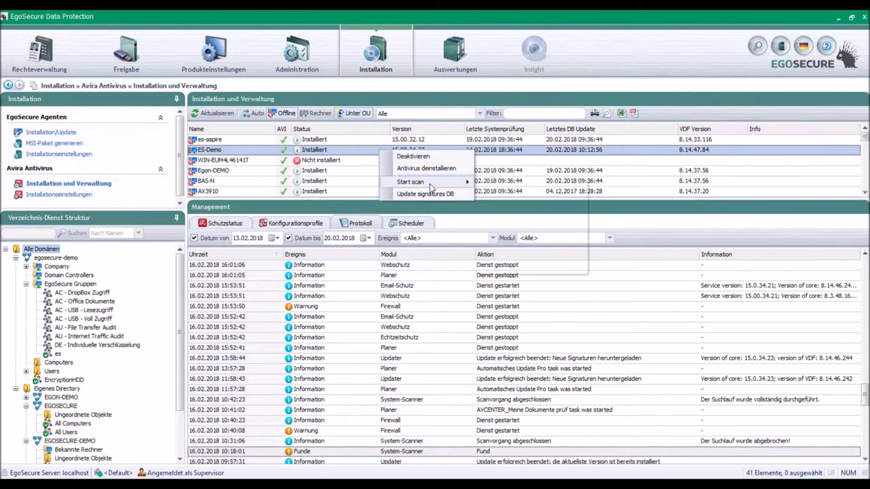
mouse_move(431, 187)
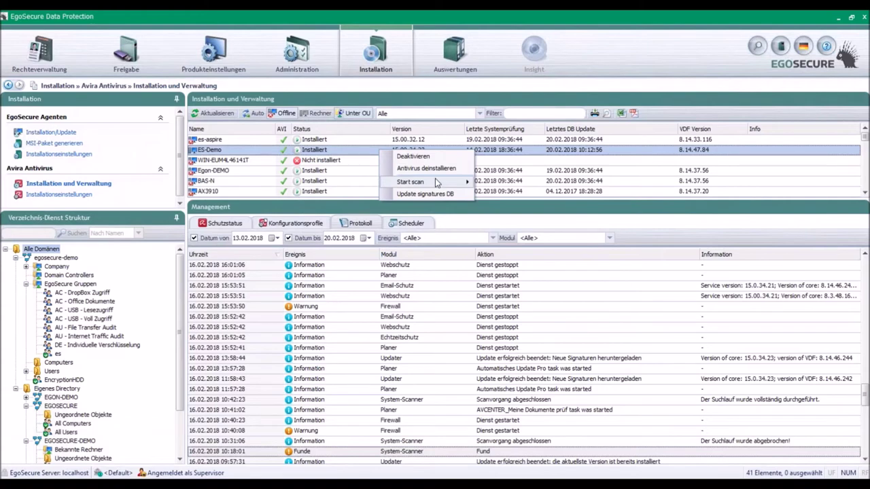
left_click(453, 223)
left_click(421, 224)
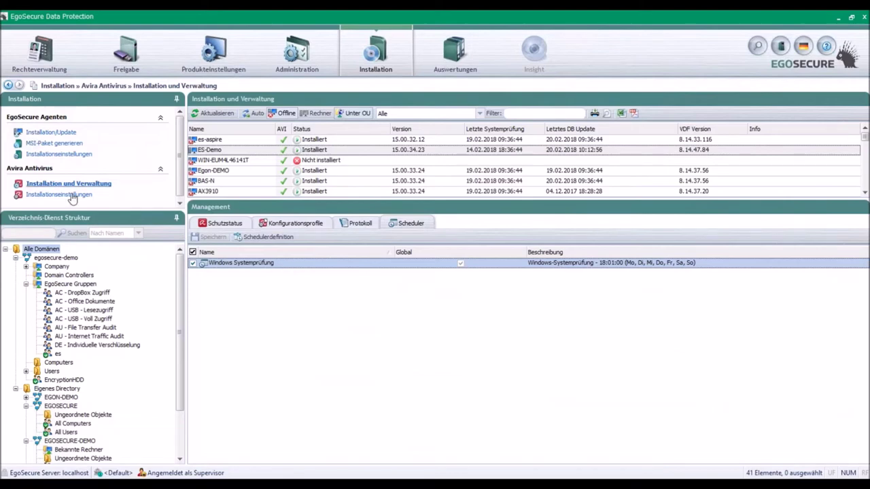
Examine the actions offered for ES-Demo, Egon-DEMO and WIN-EUM4L46141T, including the antivirus installation option for WIN-EUM4L46141T.
right_click(240, 153)
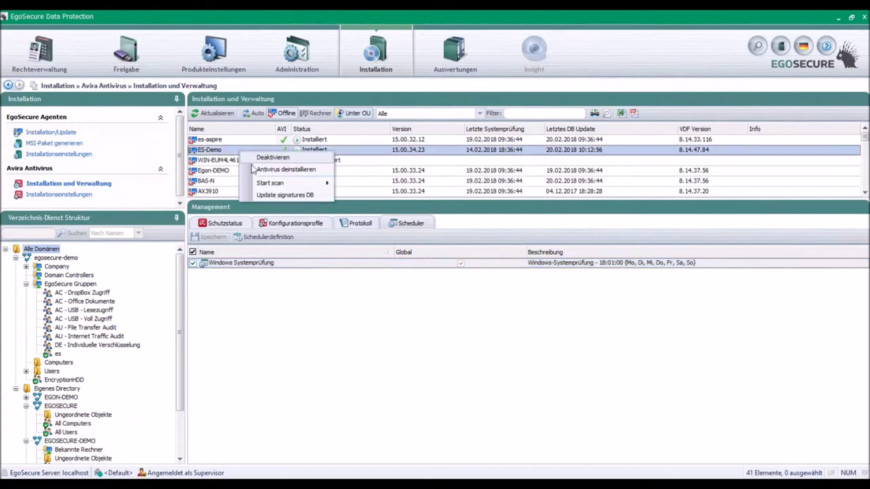
left_click(211, 171)
right_click(212, 173)
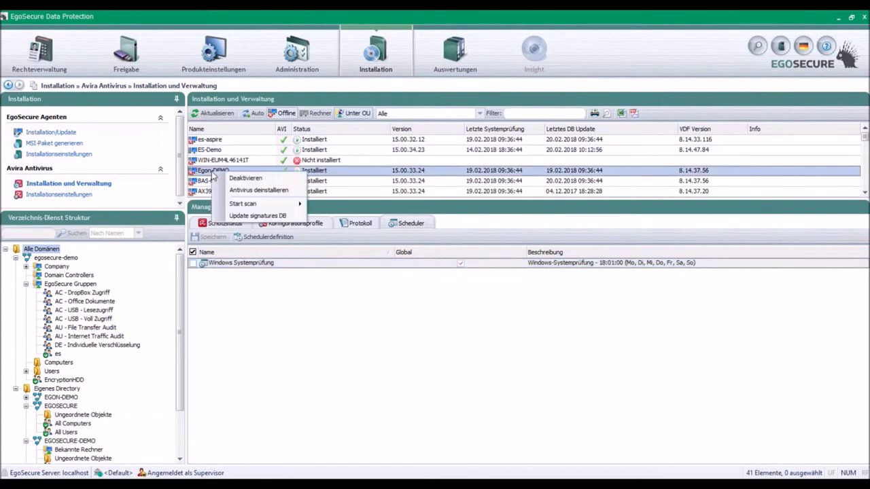
left_click(320, 161)
right_click(329, 161)
left_click(347, 181)
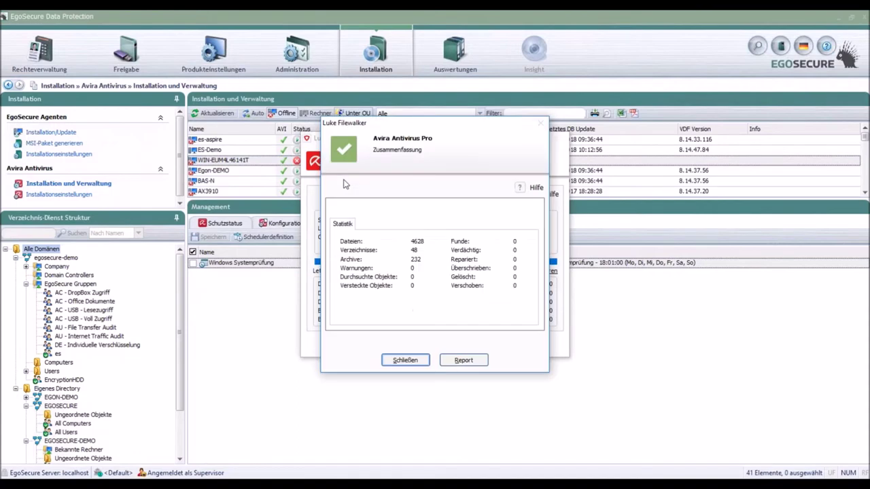
left_click(328, 162)
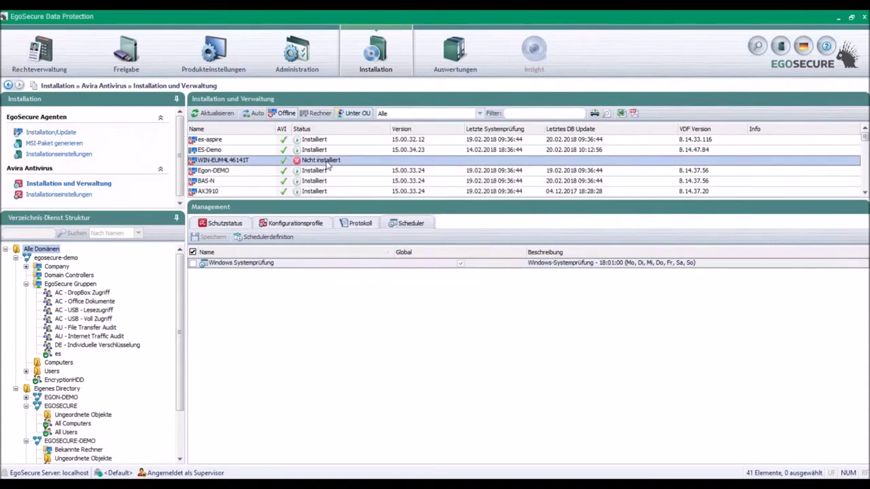
right_click(328, 162)
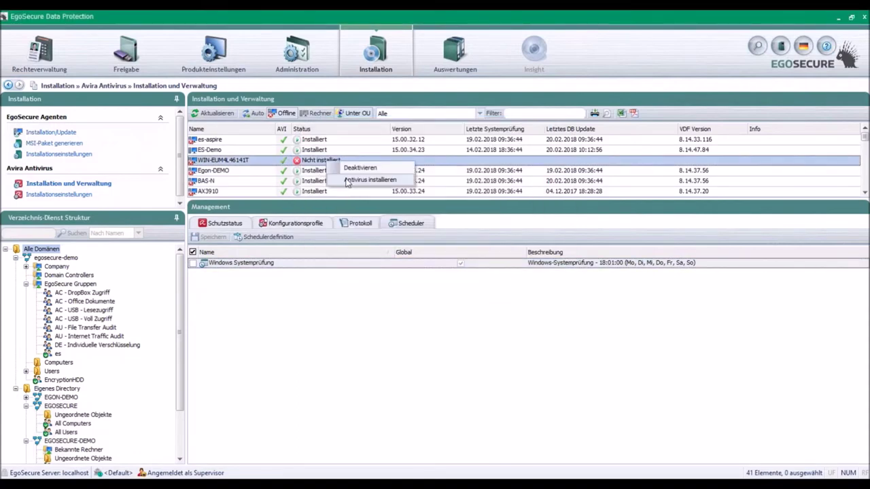
Try to load avira_antivirus_de-de (2).exe from Downloads as the new installation file in the Avira installation settings.
left_click(61, 195)
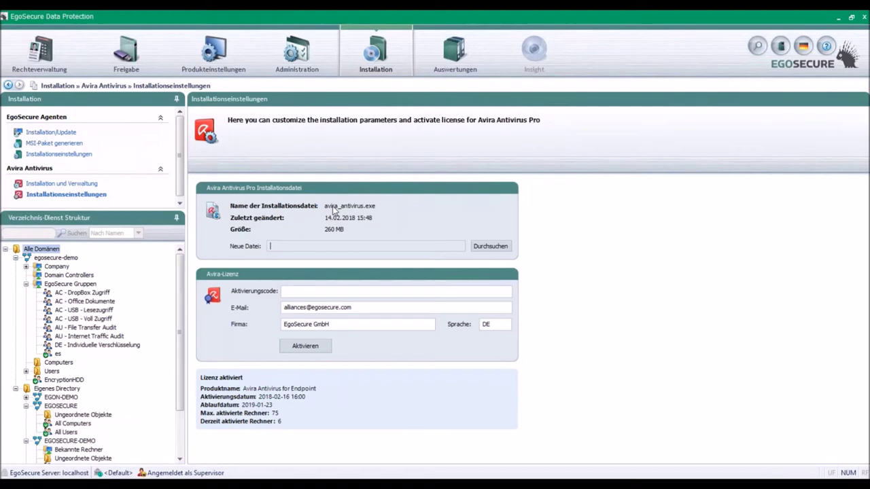
left_click(497, 250)
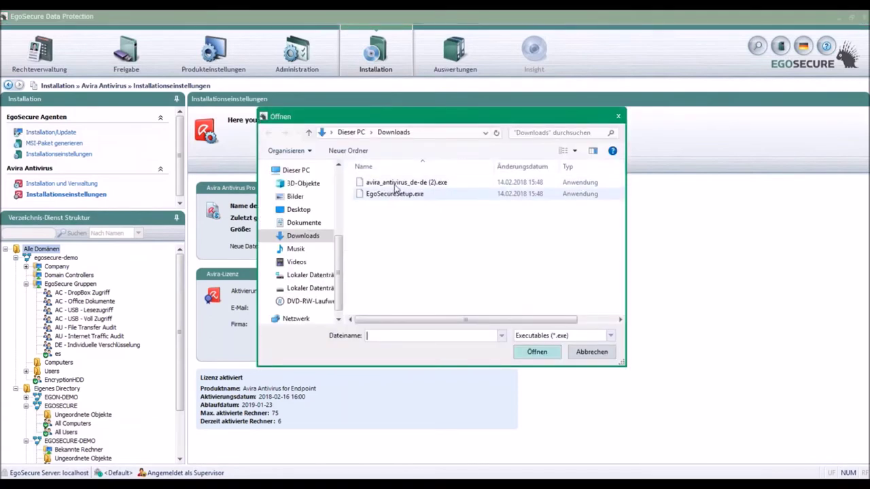
double_click(396, 184)
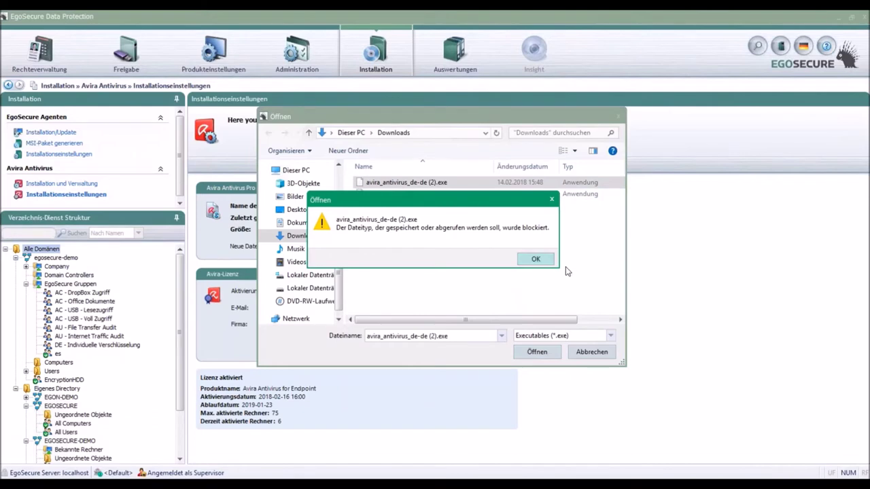
left_click(534, 259)
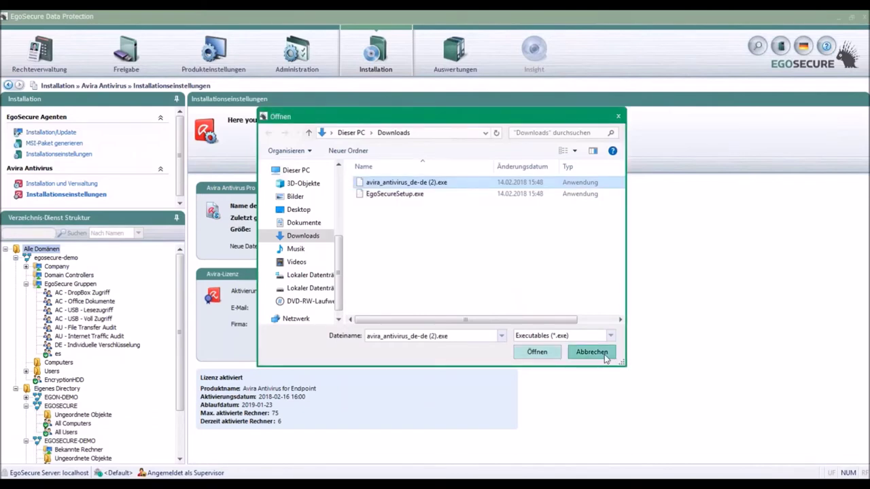
left_click(591, 352)
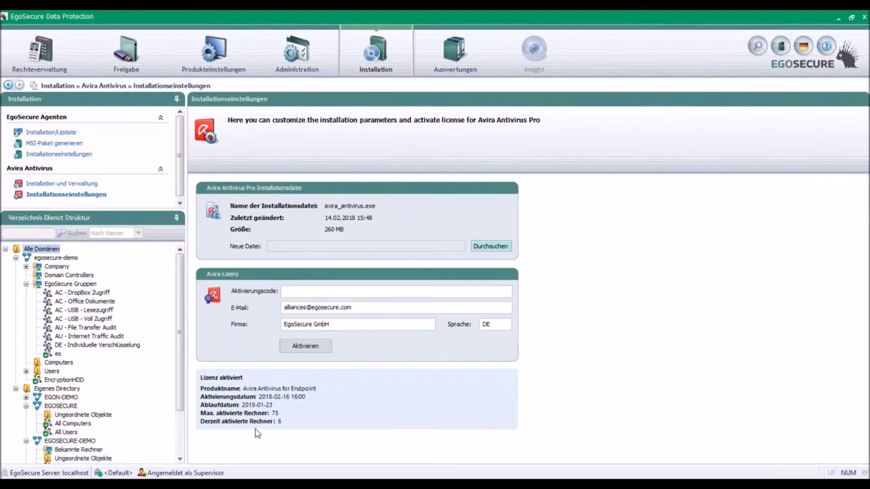
Return to the Avira installation and management overview, sort the computers by status and open the scheduled tasks of ES-Demo.
left_click(85, 188)
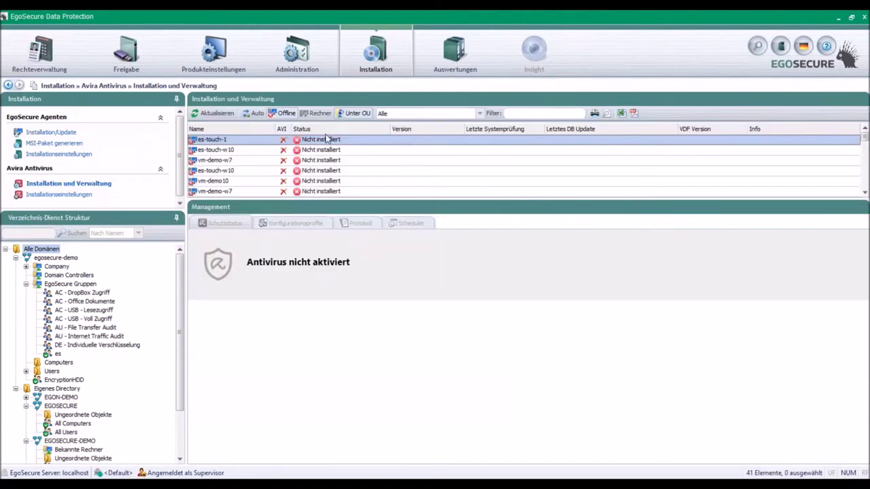
left_click(326, 131)
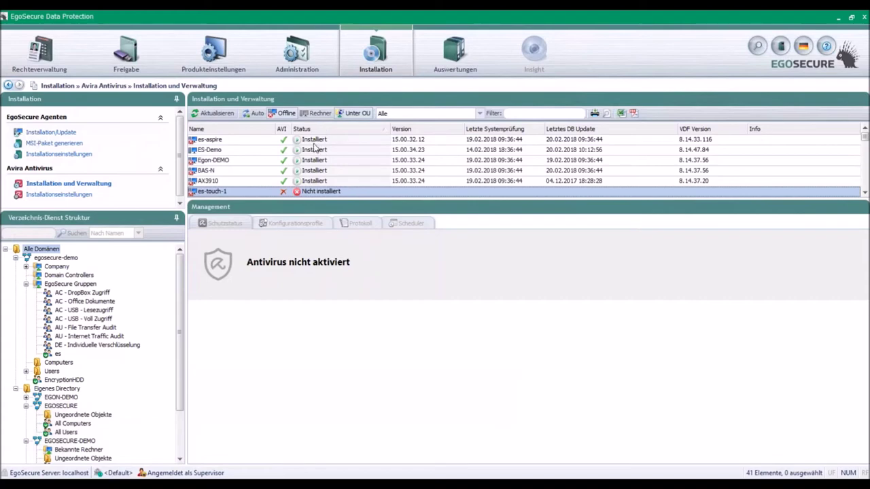
left_click(263, 150)
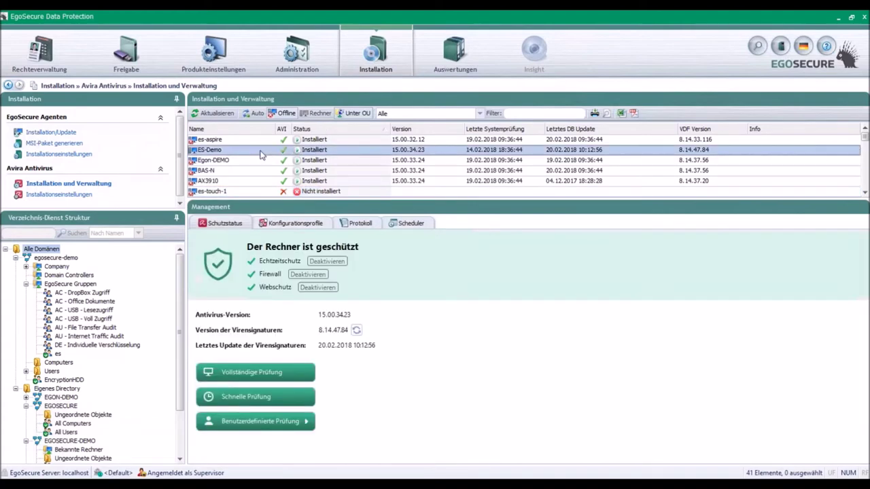
left_click(410, 225)
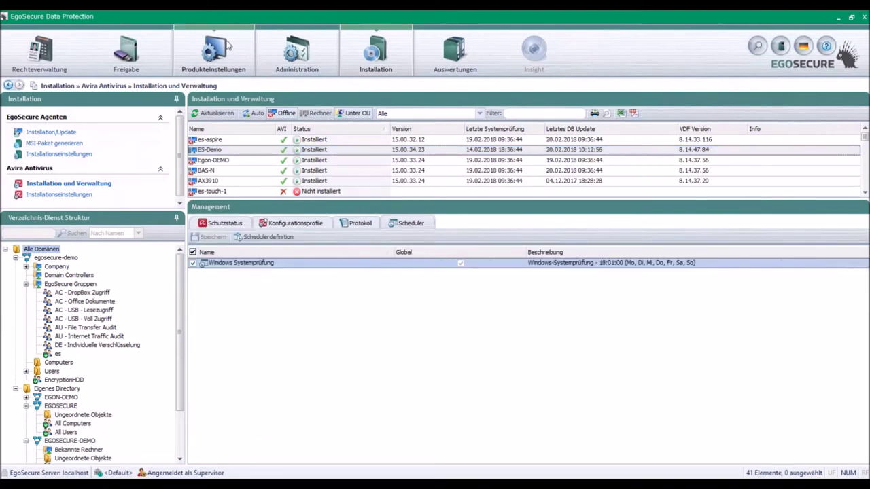
Open the Avira scheduler in the product settings and examine the scan modes available for the Windows Systemprüfung task.
left_click(229, 46)
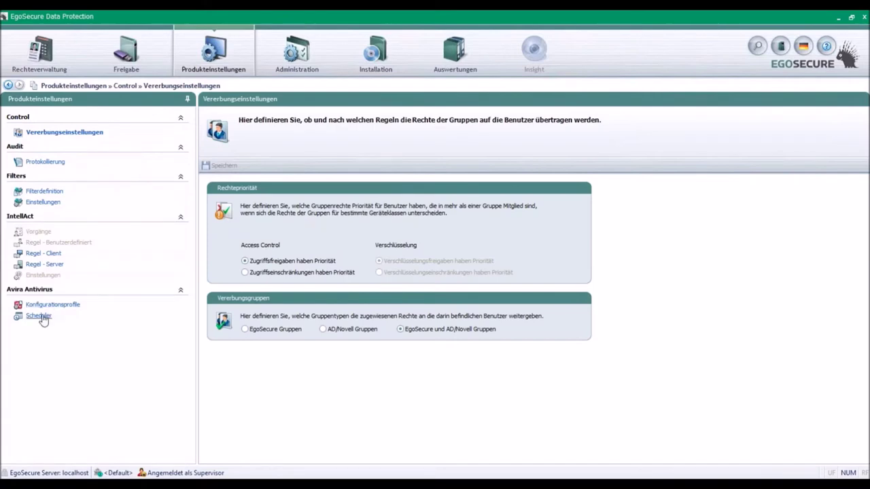
left_click(40, 316)
left_click(314, 245)
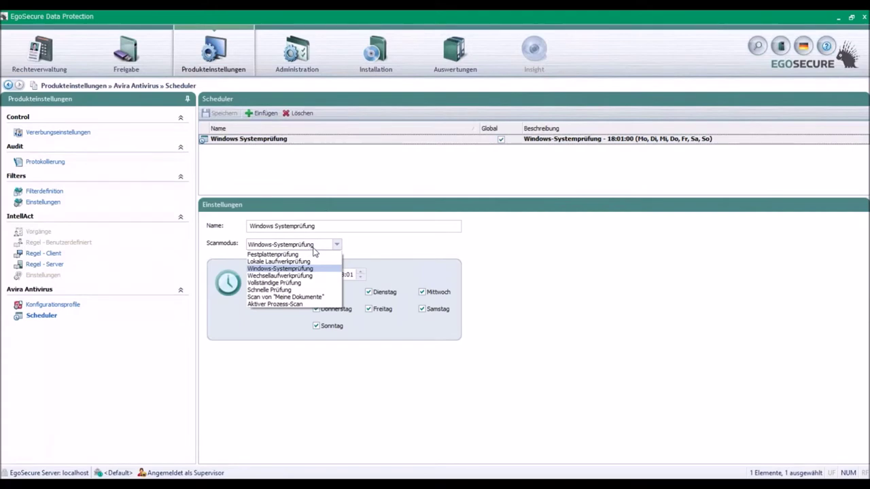
left_click(314, 249)
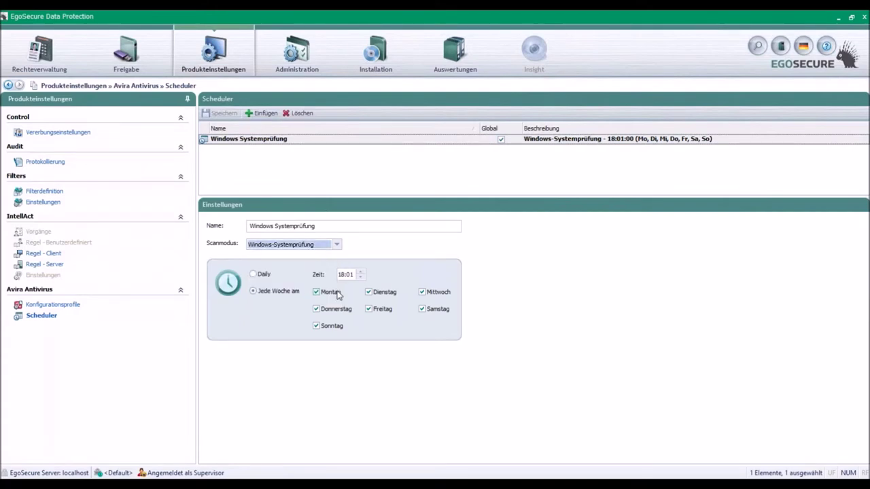
Examine the Avira configuration settings of Standardprofil, including web protection, mail protection and the additional threat categories in the global settings.
left_click(53, 306)
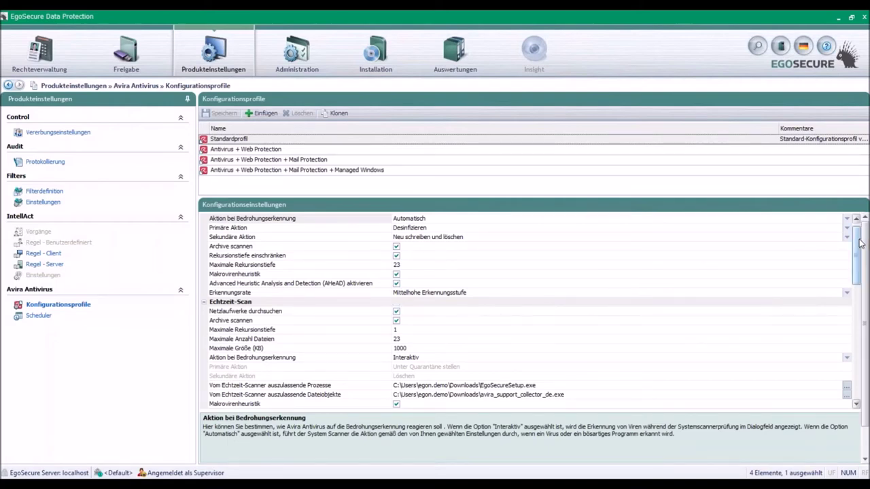
left_click_drag(857, 243, 860, 322)
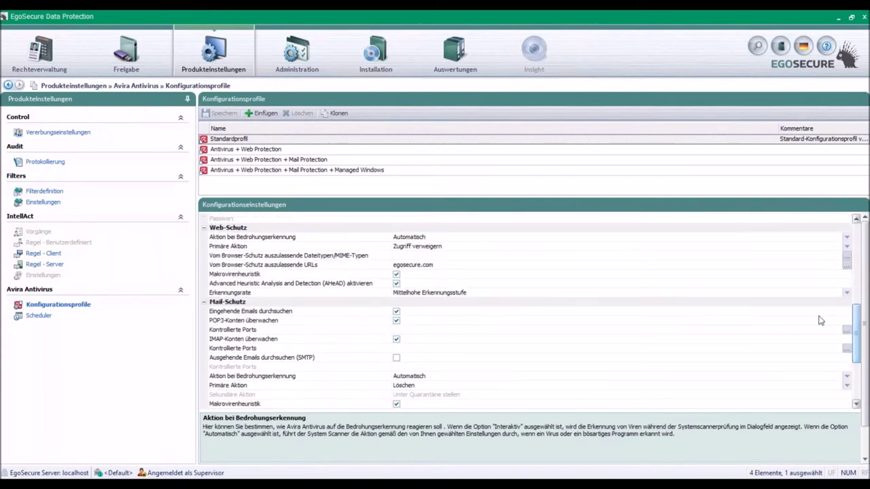
left_click_drag(858, 317, 857, 355)
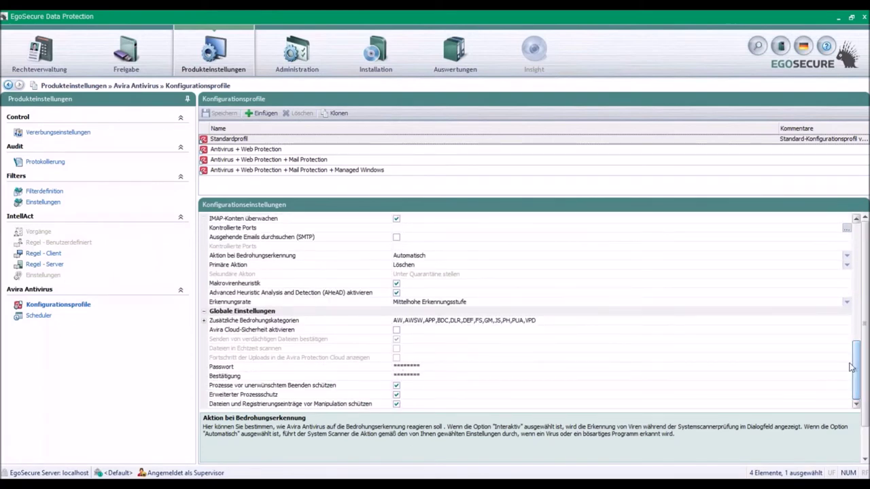
left_click(204, 321)
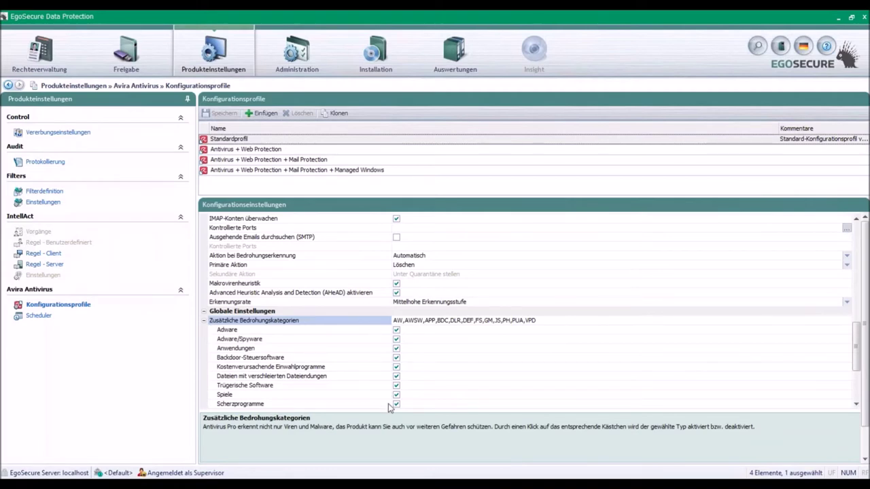
left_click(396, 357)
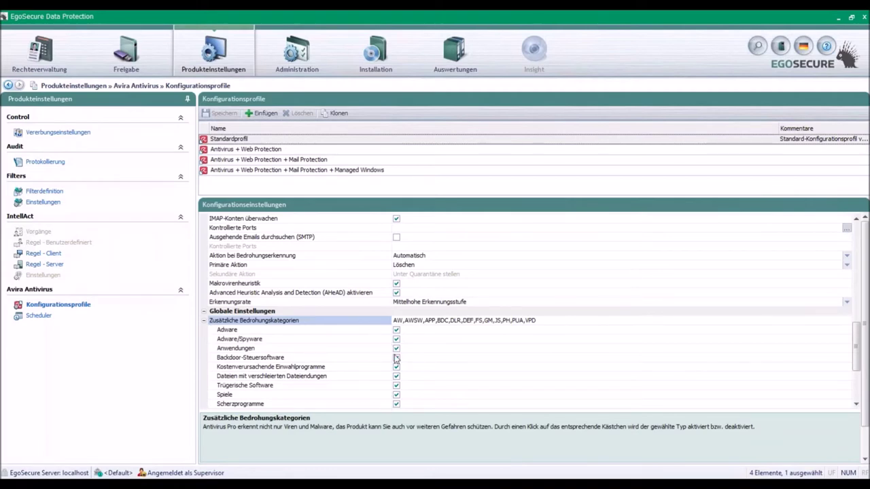
left_click(204, 321)
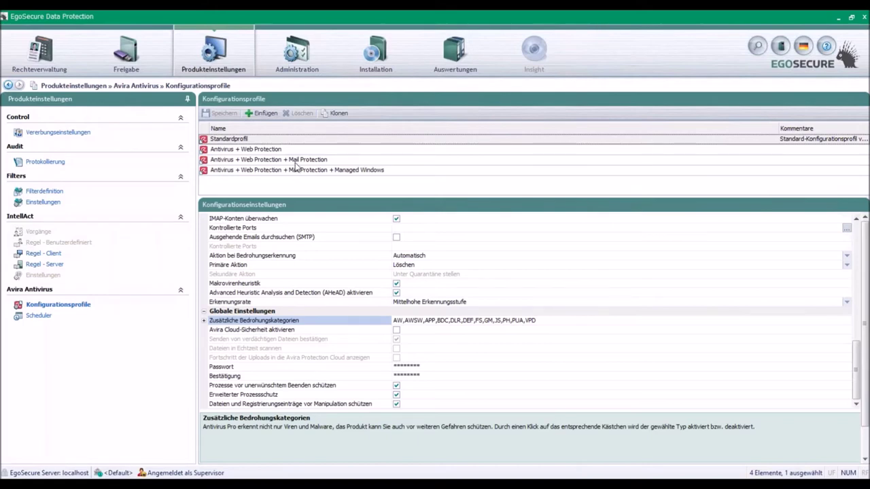
Open the Avira Antivirus evaluation for all domains to review the detected threats.
left_click(460, 57)
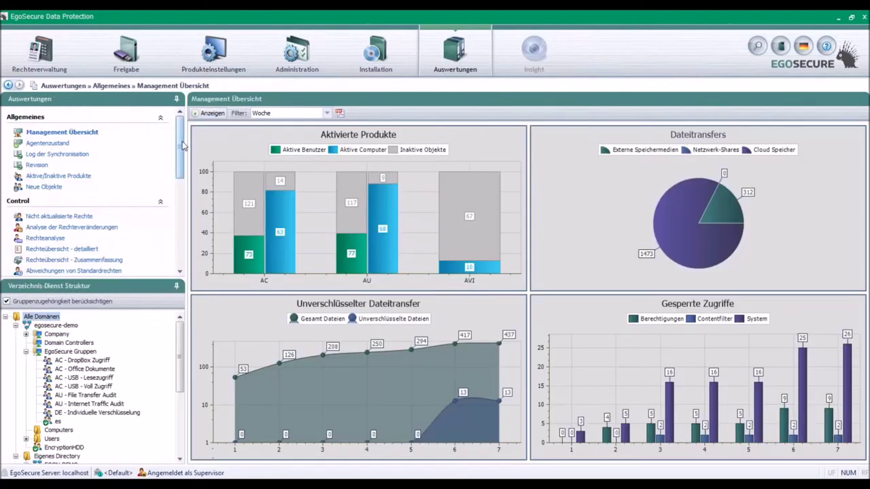
scroll(181, 146, "down", 6)
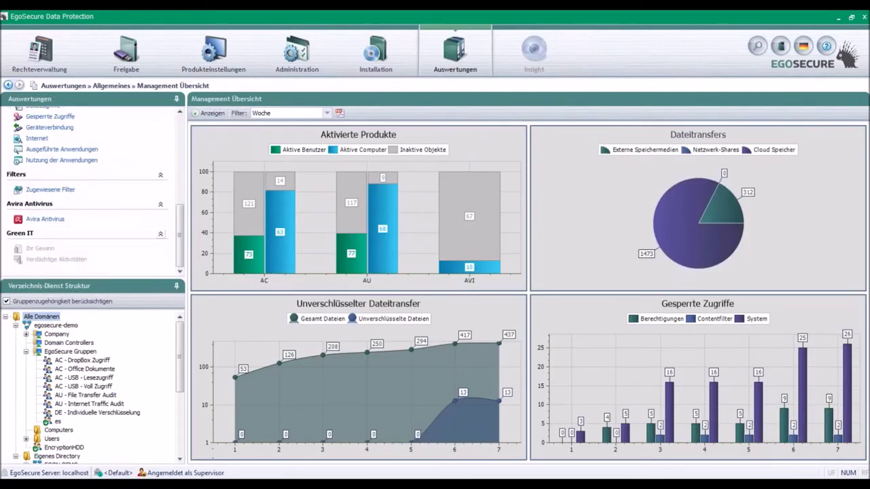
left_click(46, 219)
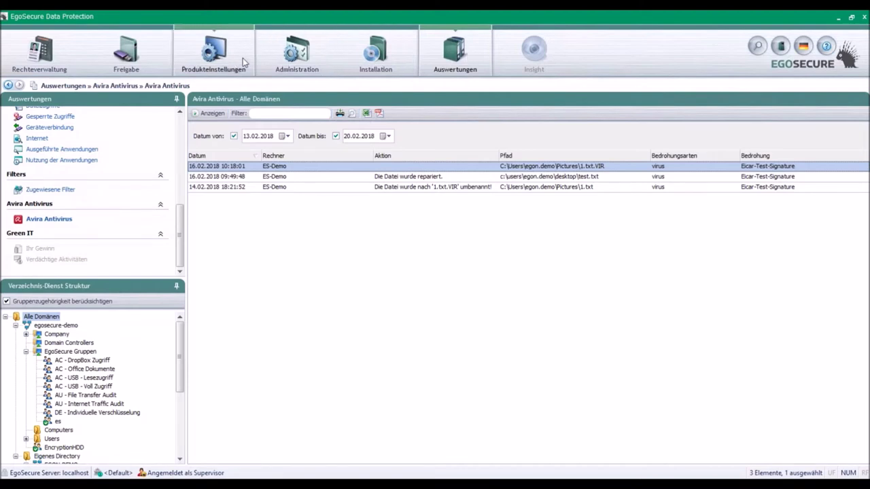
Open the server administration page for mail and proxy settings.
left_click(307, 53)
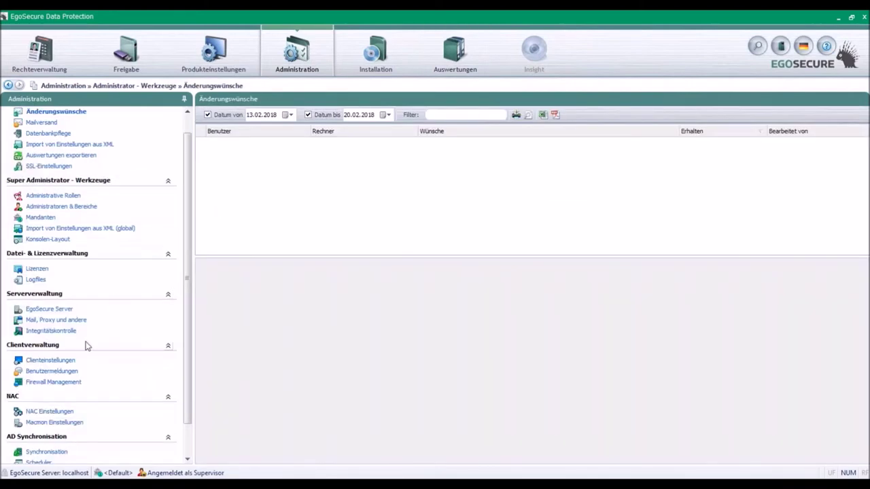
left_click(70, 321)
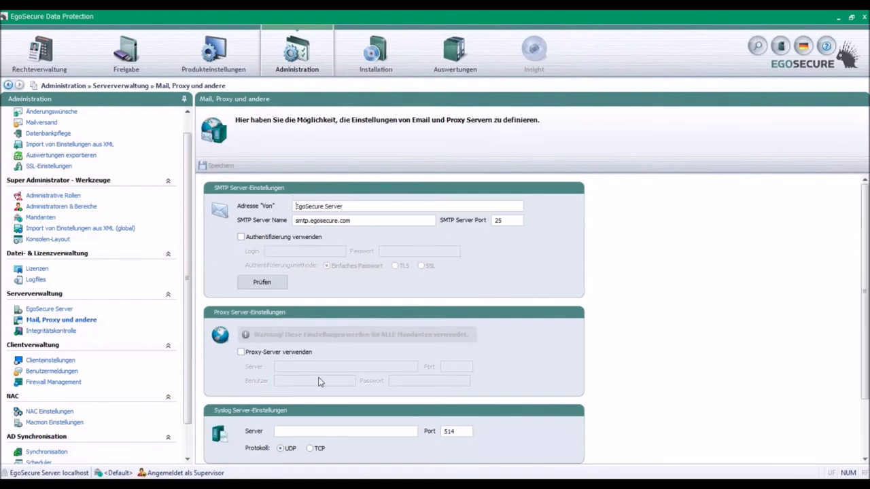
Examine the IntellAct client rules for Avira: Scan performed, Threat found and Update performed, including their actions.
left_click(224, 63)
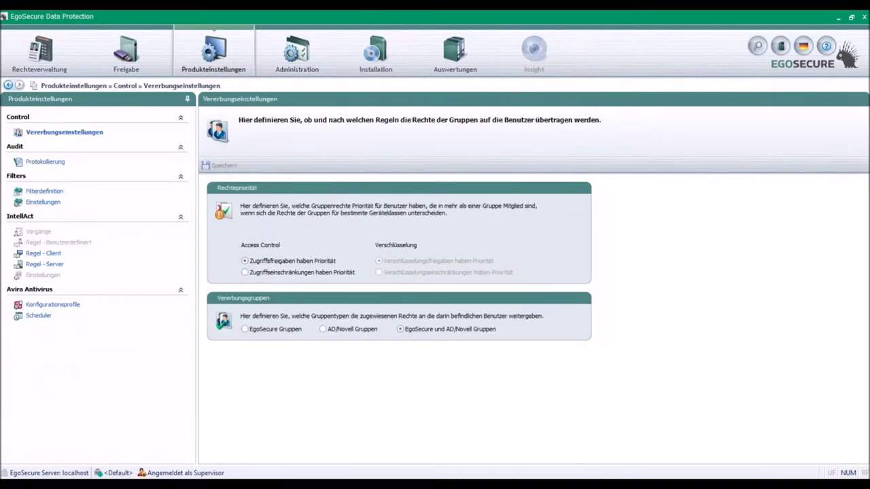
left_click(42, 255)
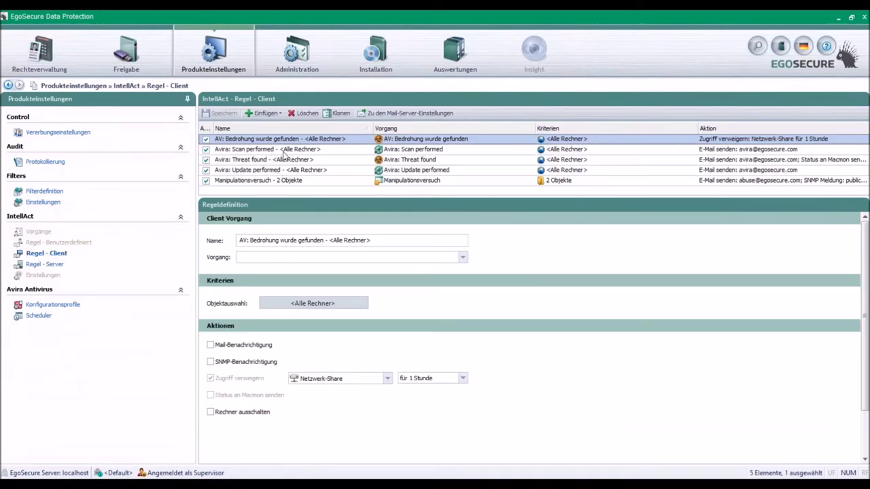
left_click(285, 153)
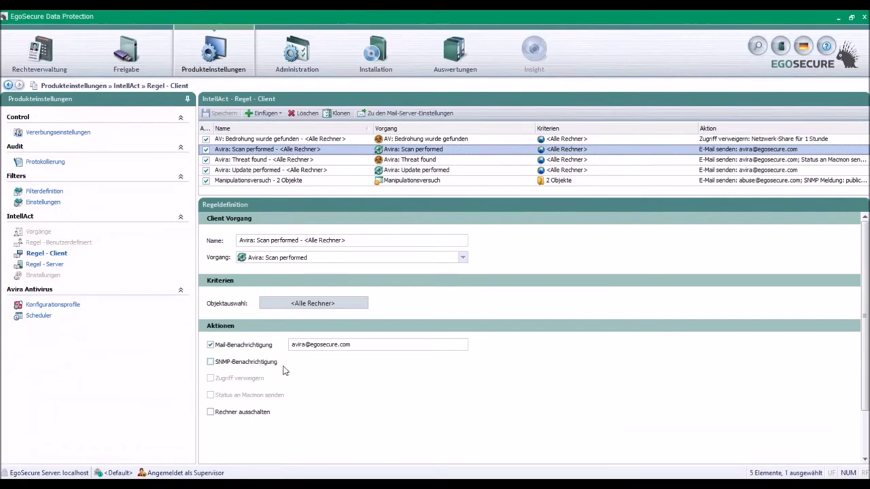
left_click(277, 162)
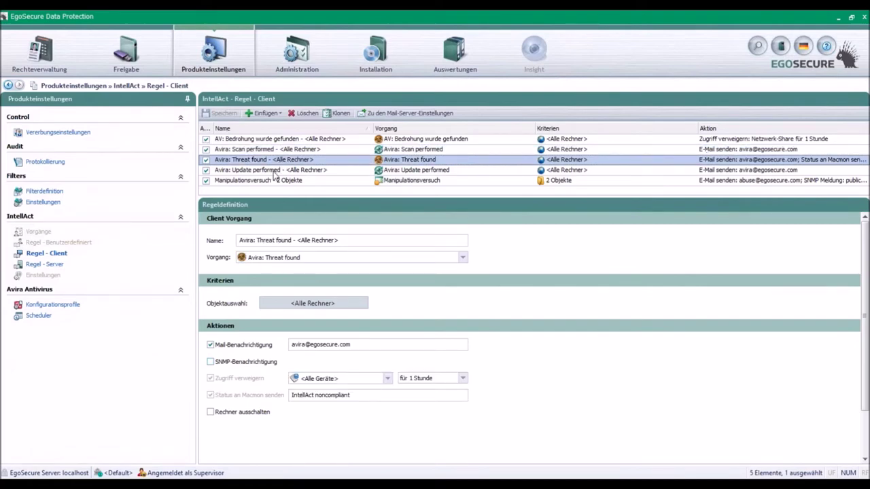
left_click(274, 173)
left_click(276, 175)
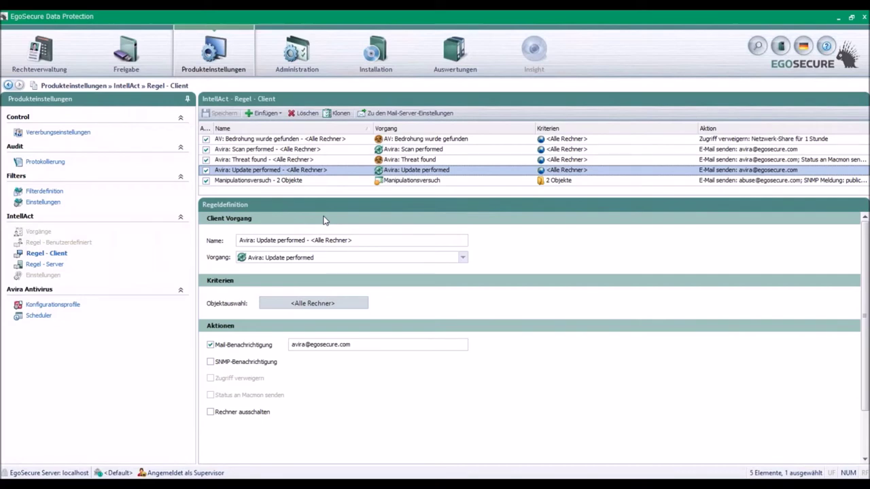
Open Administratoren & Bereiche and display the assigned Mandanten of the second regular administrator.
left_click(319, 57)
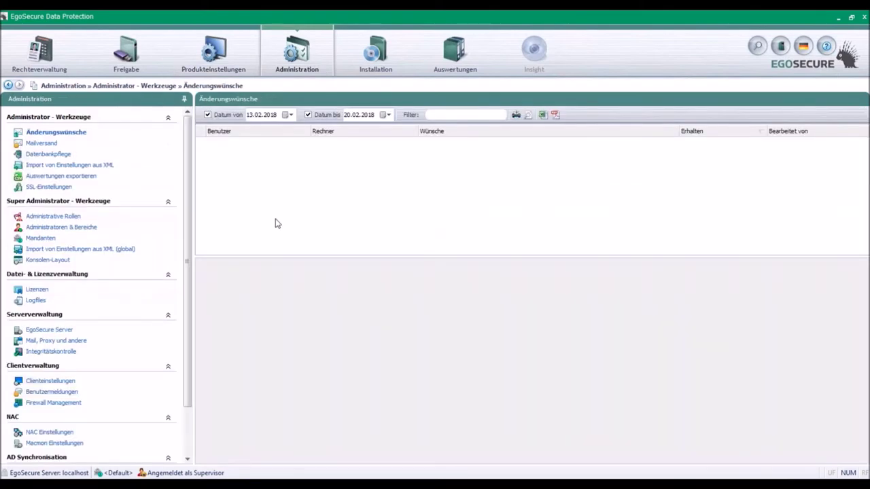
left_click(53, 217)
left_click(86, 229)
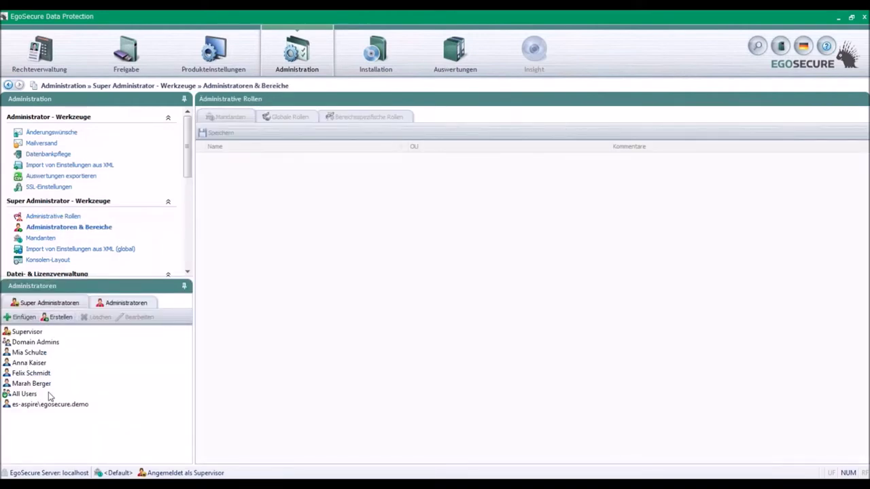
left_click(127, 304)
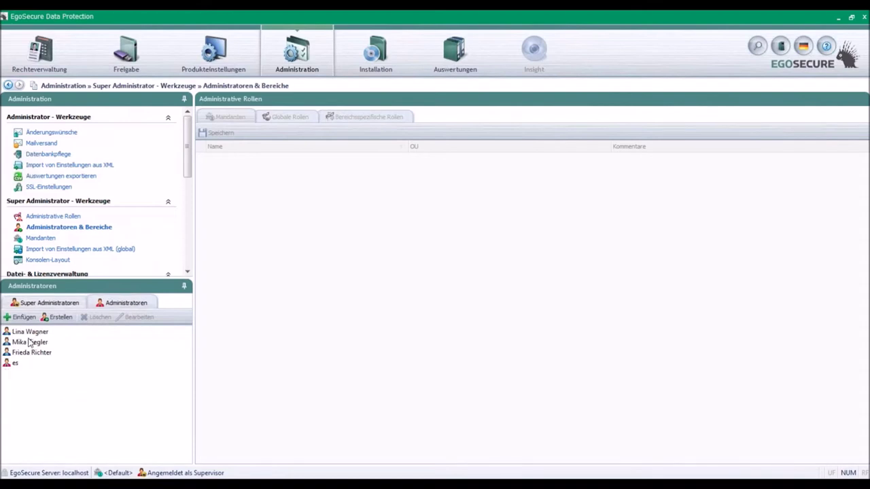
left_click(30, 343)
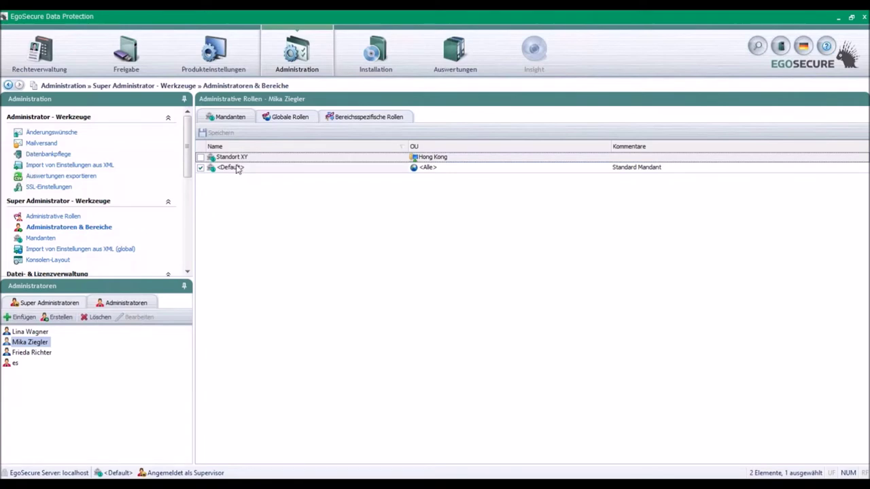
Examine the selected administrator's global and area-specific roles, expanding the EGOSECURE-DEMO domain.
left_click(295, 118)
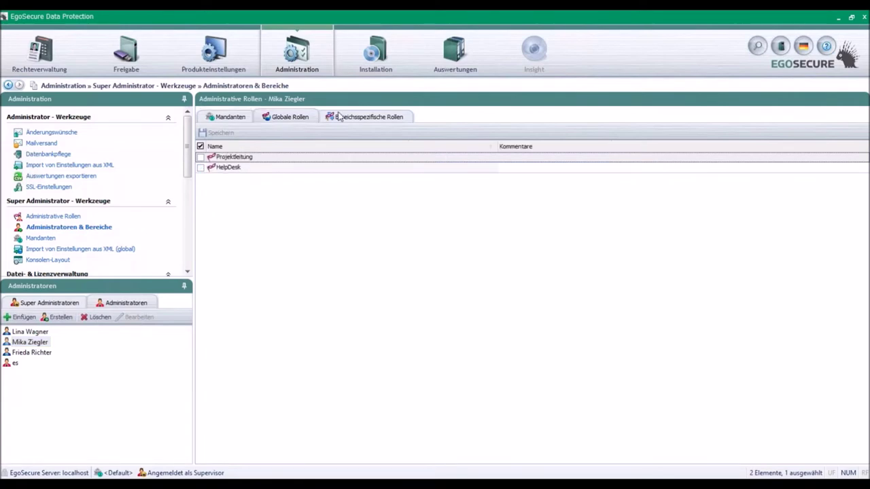
left_click(338, 117)
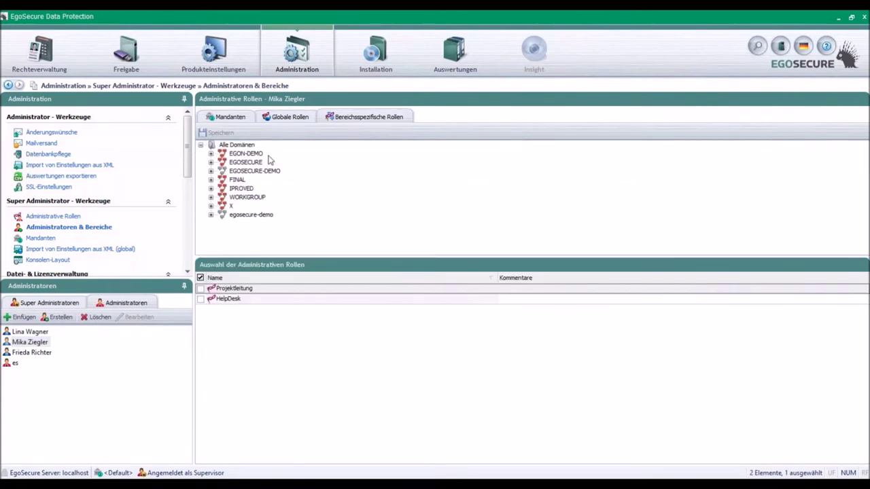
left_click(211, 171)
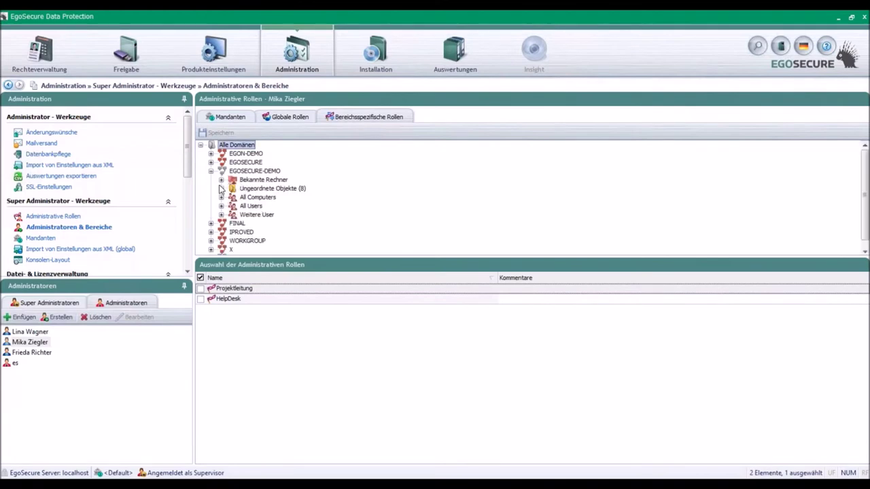
Expand Ungeordnete Objekte under EGOSECURE-DEMO, and open the list of Mandanten.
left_click(221, 189)
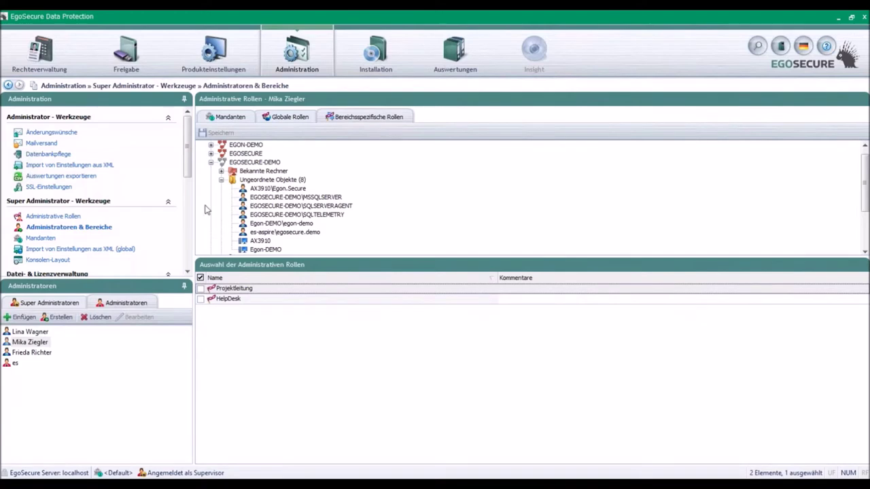
scroll(102, 176, "down", 3)
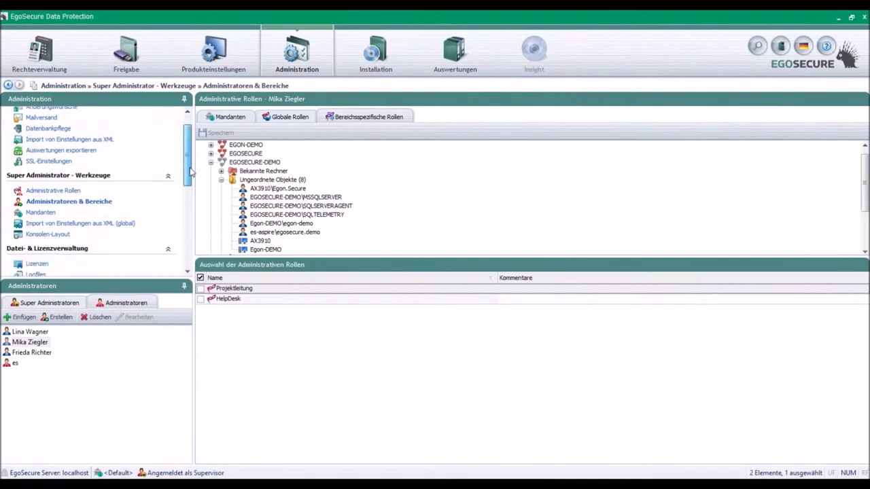
left_click(41, 190)
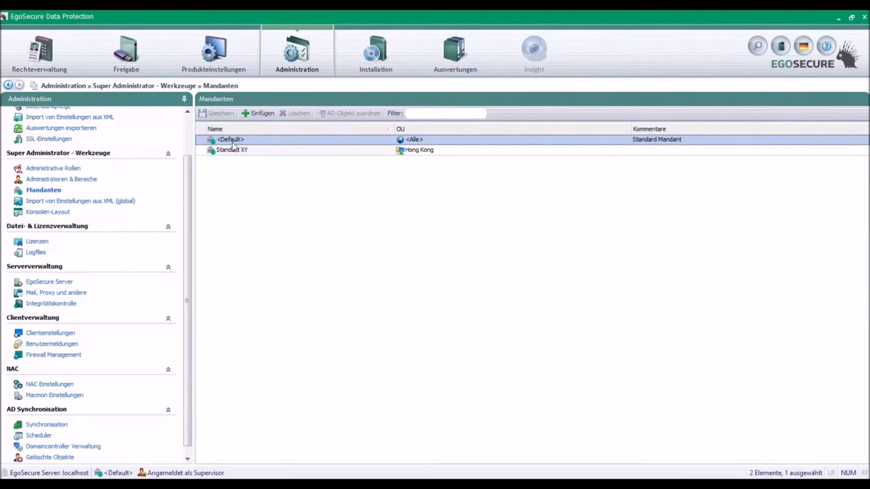
Open the EgoSecure Server list and view the Server Alias entry form without adding a server.
left_click(53, 285)
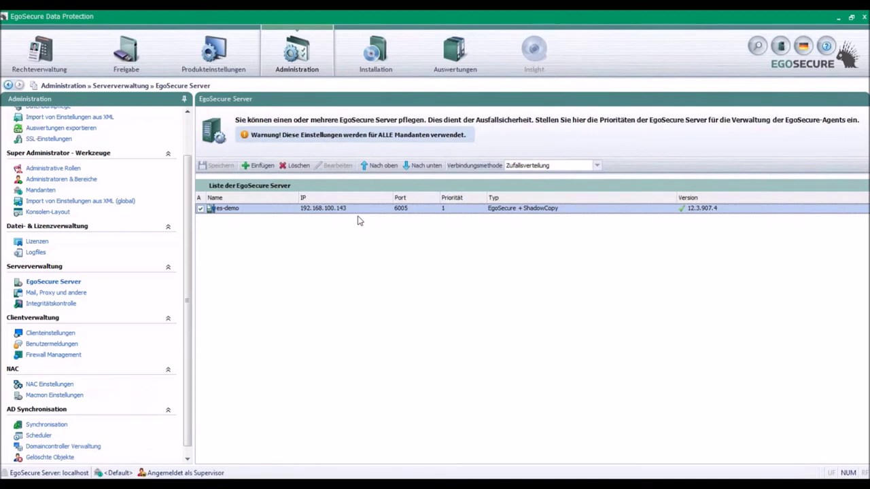
left_click(258, 165)
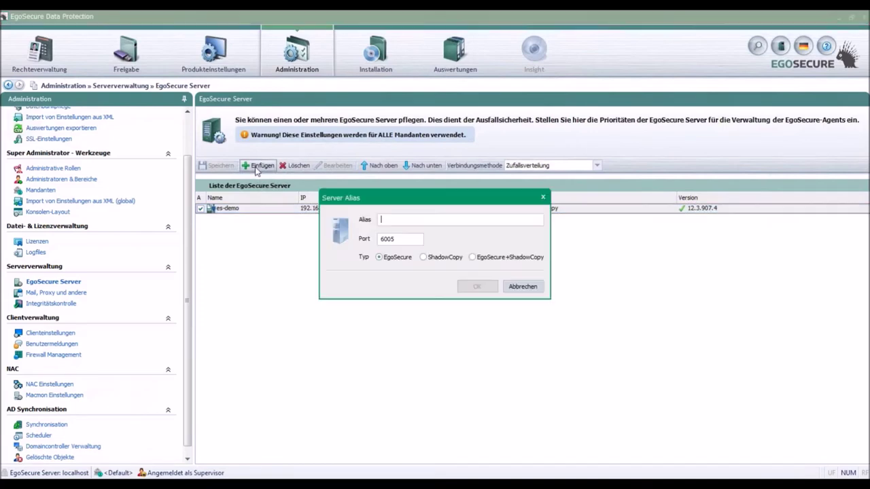
left_click(523, 287)
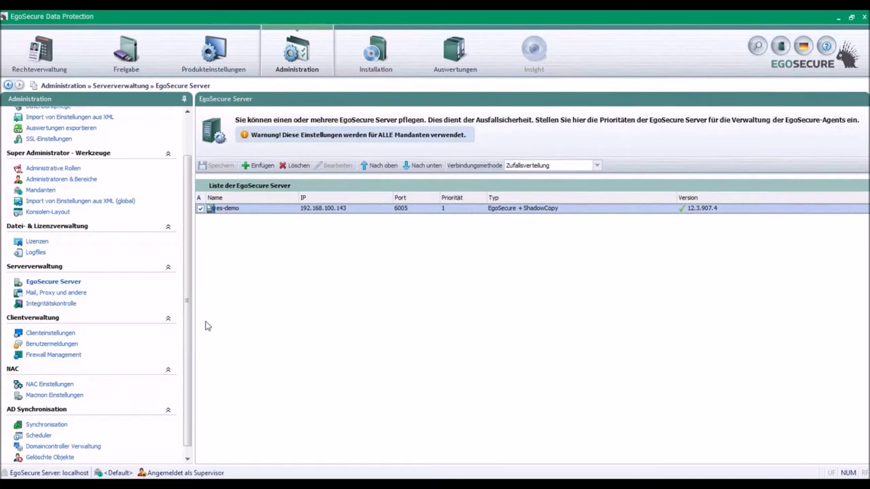
View the Active Directory synchronisation settings and open the synchronisation scheduler.
left_click(47, 425)
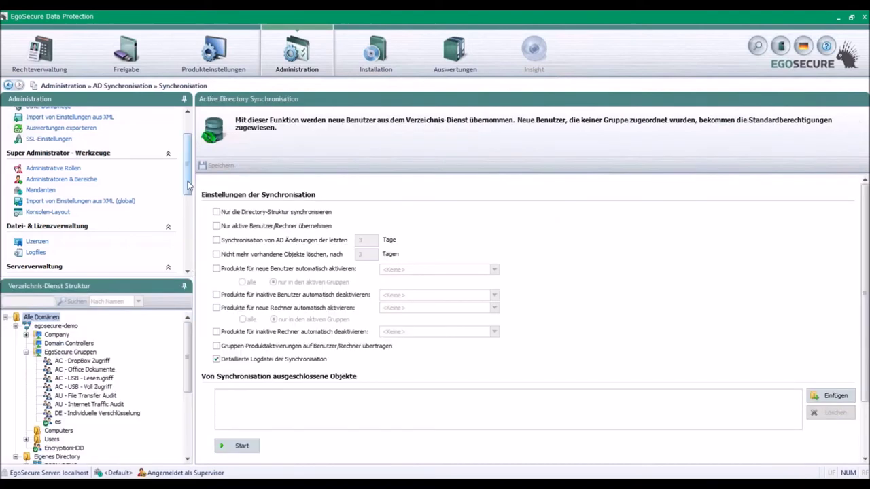
left_click_drag(188, 182, 190, 269)
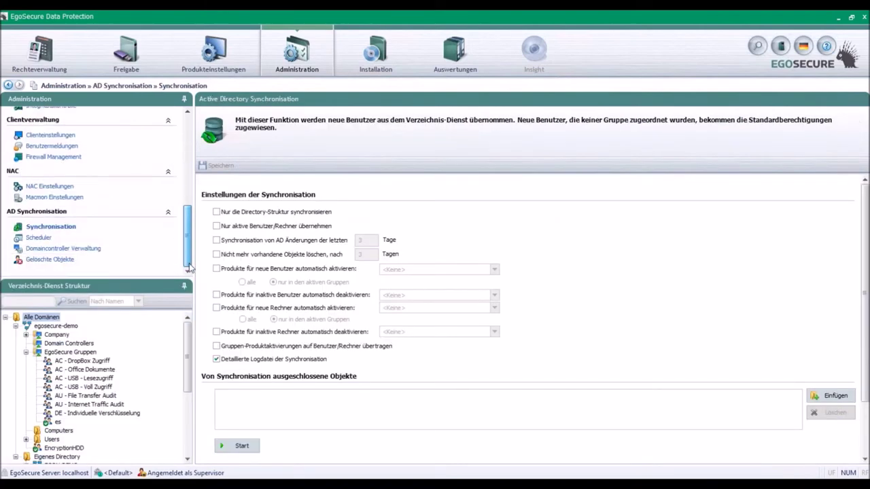
left_click(39, 238)
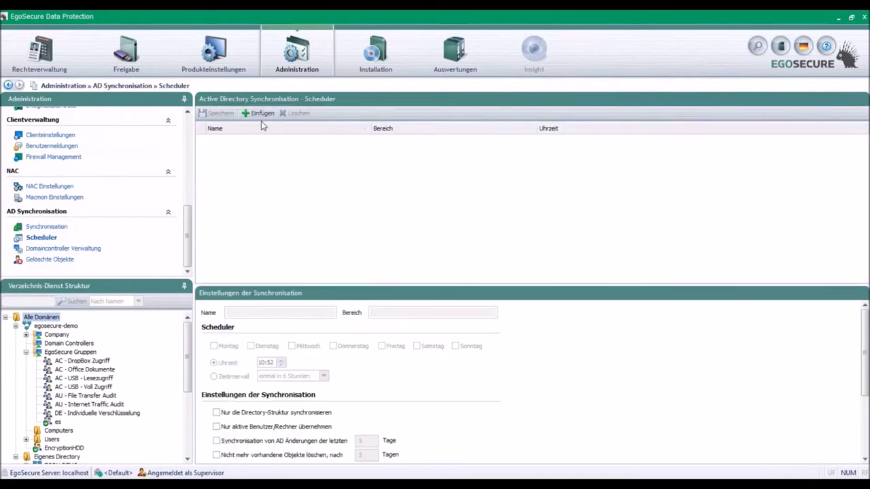
Try adding an Active Directory synchronisation schedule for <Alle>, and discard it when switching to Domaincontroller Verwaltung.
left_click(261, 114)
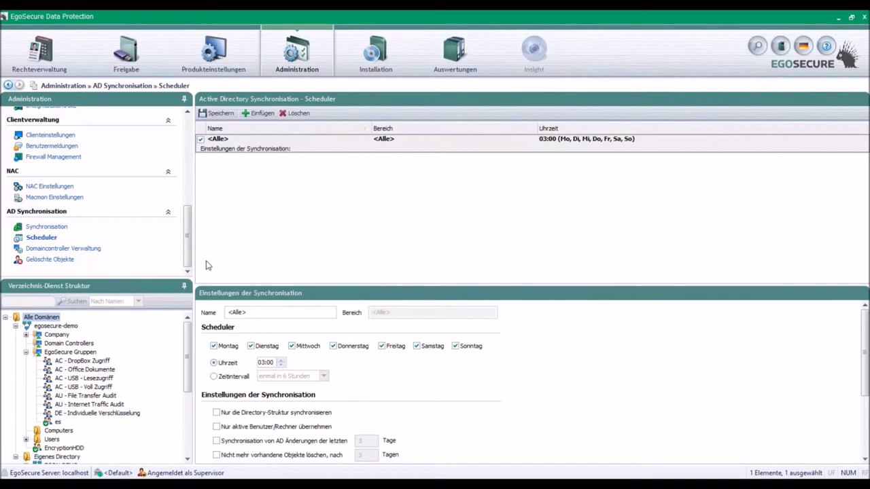
left_click(75, 249)
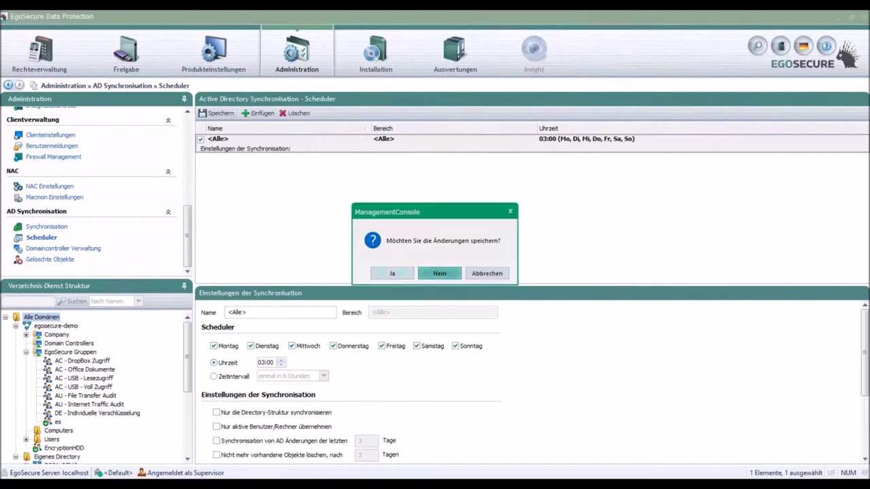
left_click(436, 274)
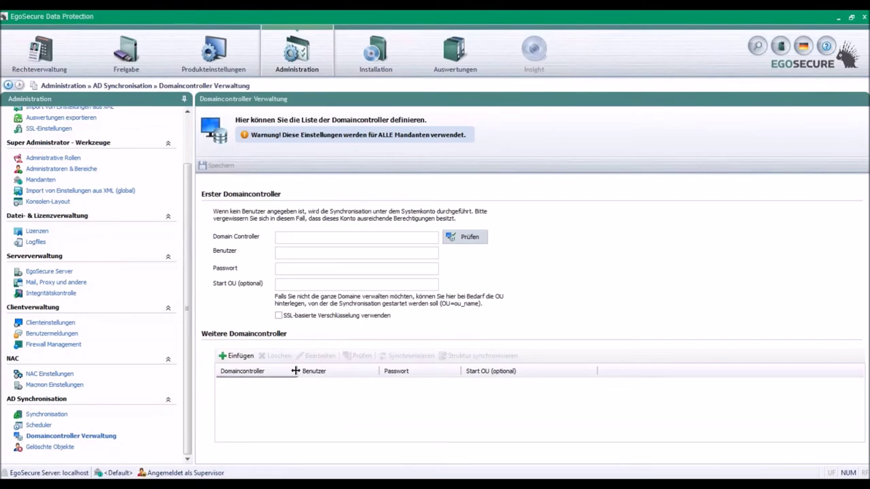
Sort the Avira Antivirus computers by version and view the configuration profile and protection status of ES-Demo.
left_click(379, 55)
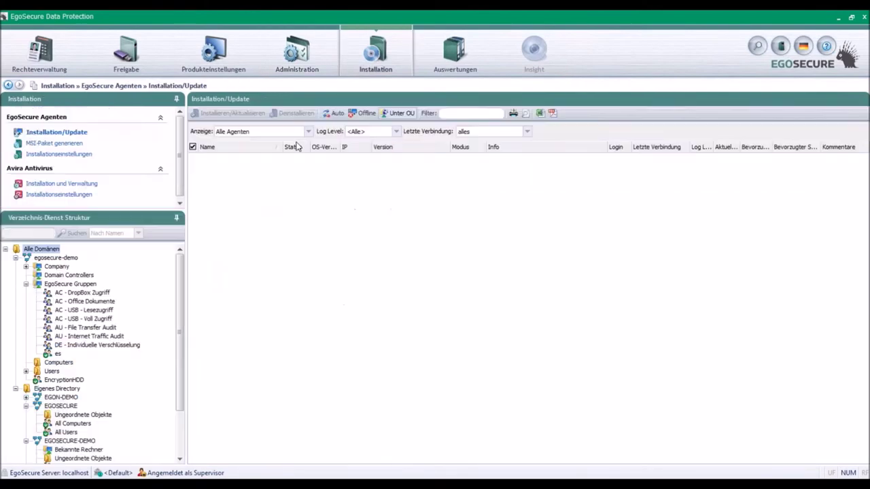
left_click(85, 185)
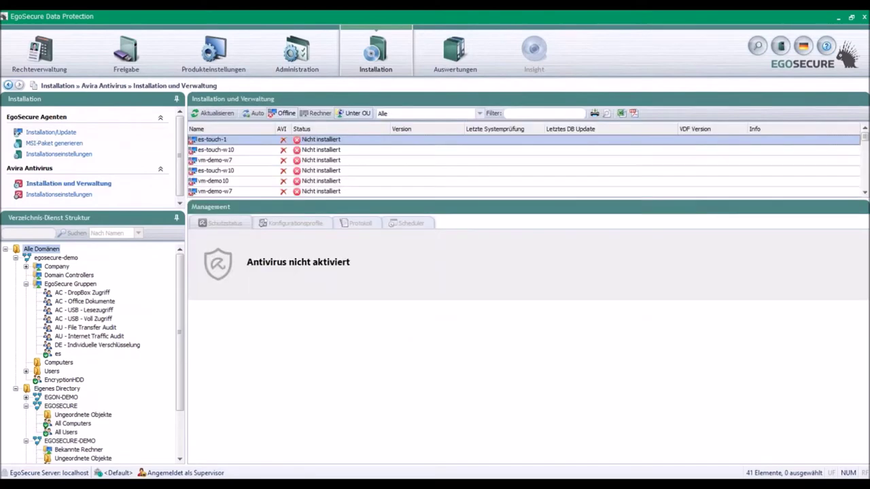
left_click(394, 130)
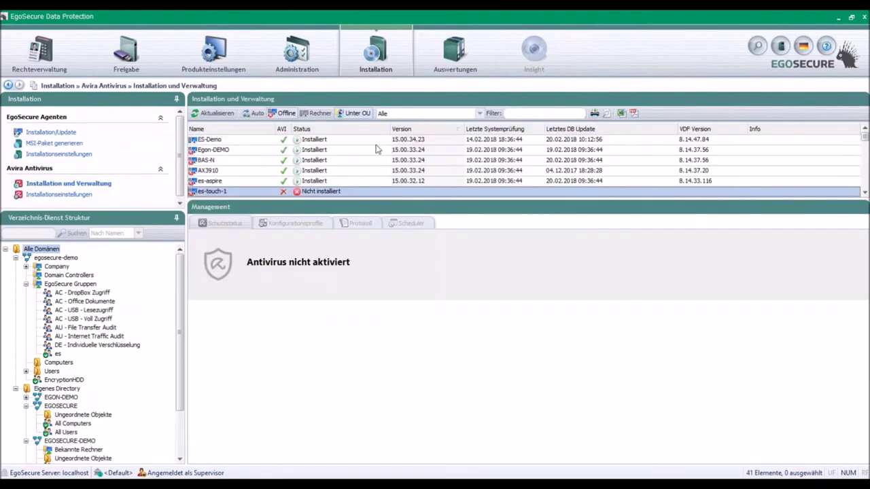
left_click(398, 139)
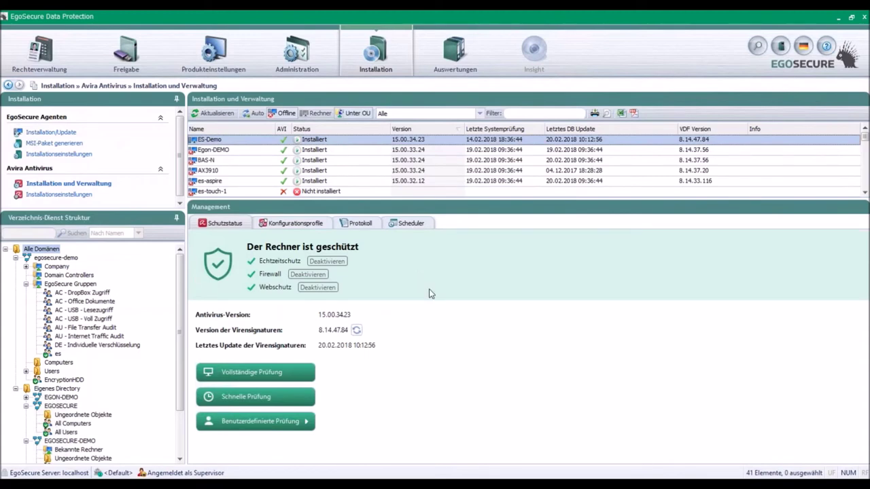
left_click(310, 226)
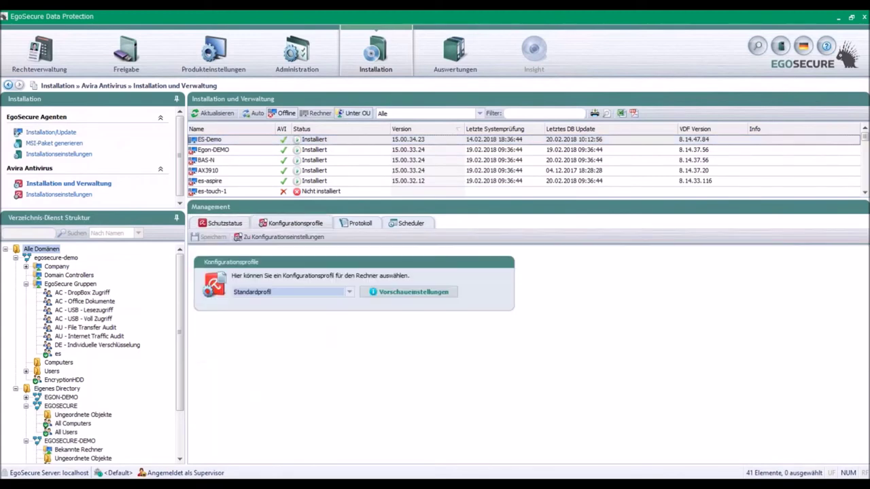
left_click(219, 226)
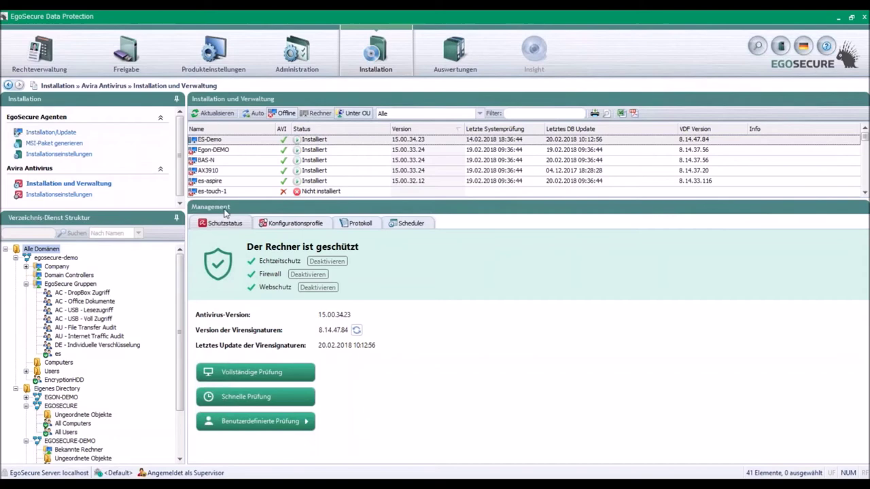
Renew the license file under the name demo using EgoSecure.lic from the Downloads folder, and save it.
left_click(233, 57)
left_click(297, 54)
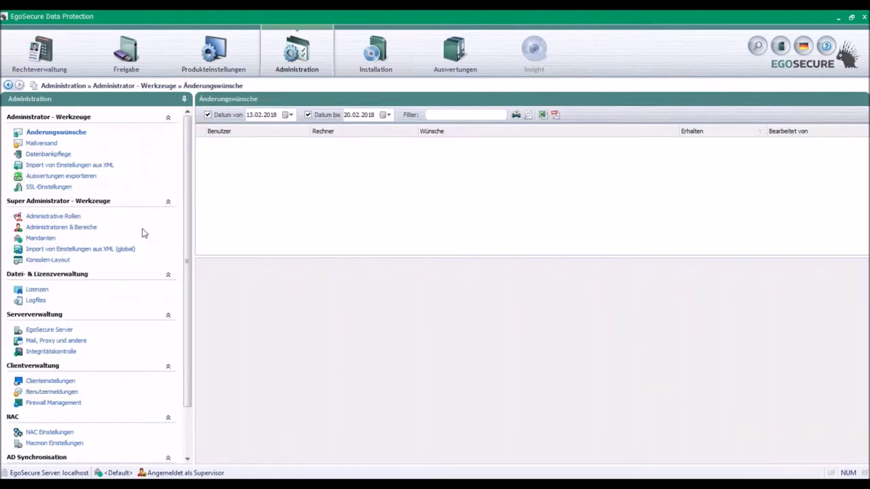
left_click(37, 291)
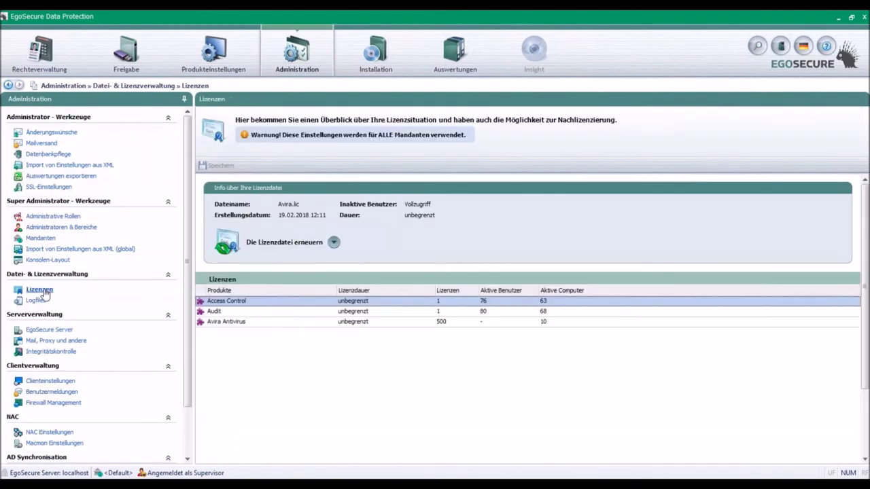
left_click(334, 242)
left_click(320, 267)
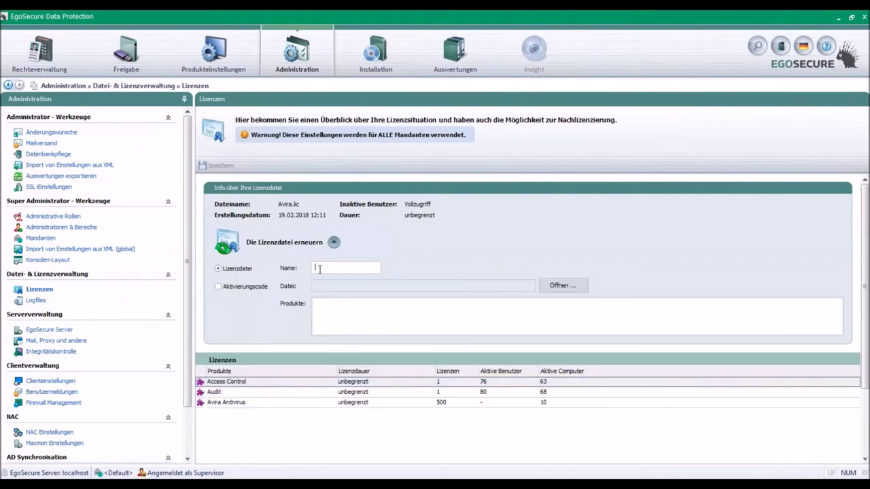
type("demo")
left_click(561, 285)
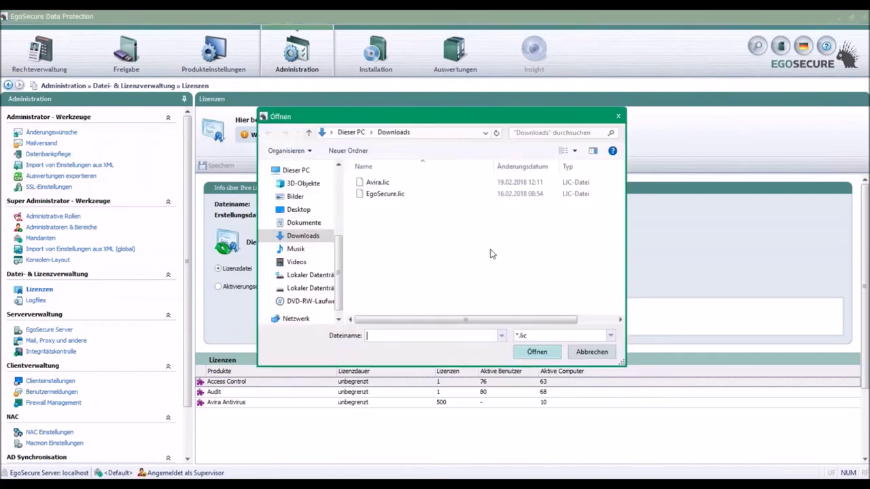
double_click(394, 194)
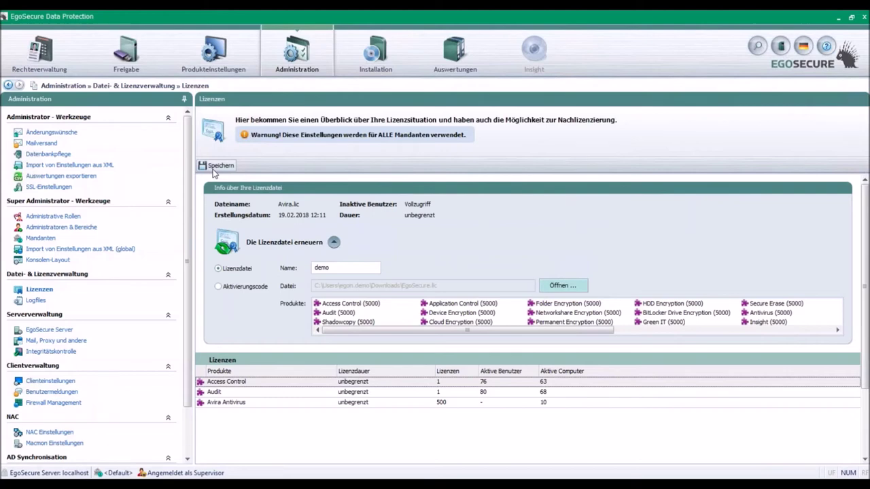
left_click(212, 169)
Open Produkteinstellungen and close the EgoSecure Agent window.
left_click(221, 60)
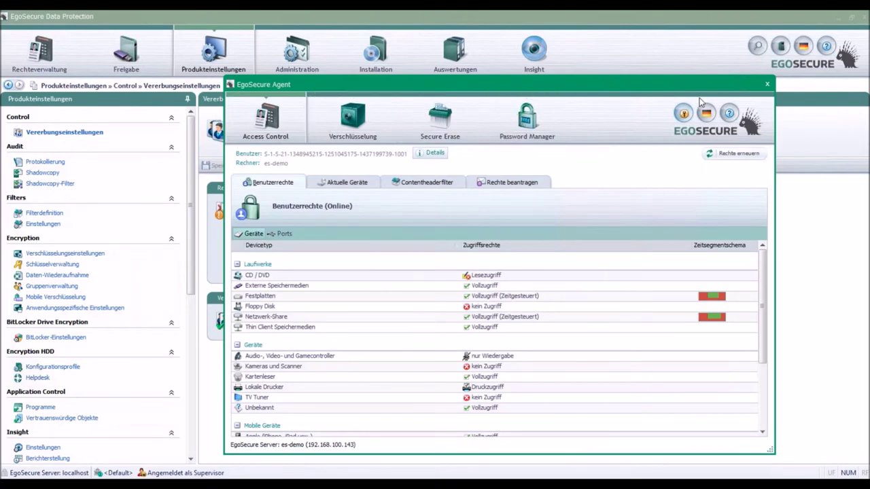
left_click(767, 84)
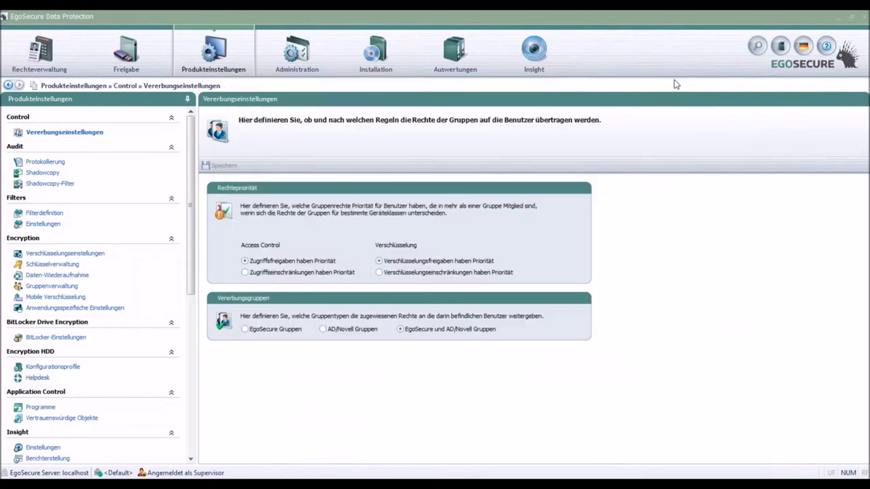
Return to Avira Antivirus management, sort the computers by version and display the protection status of ES-Demo.
left_click(381, 56)
left_click_drag(181, 145, 181, 182)
left_click(68, 120)
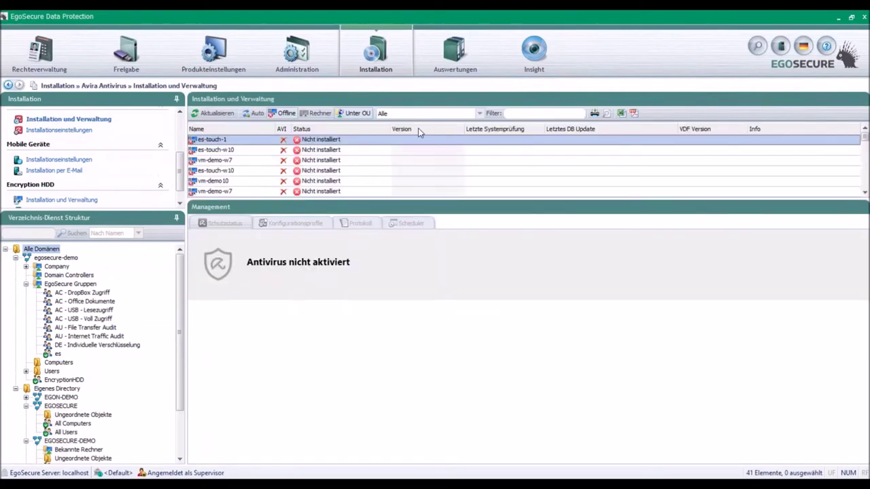
left_click(419, 131)
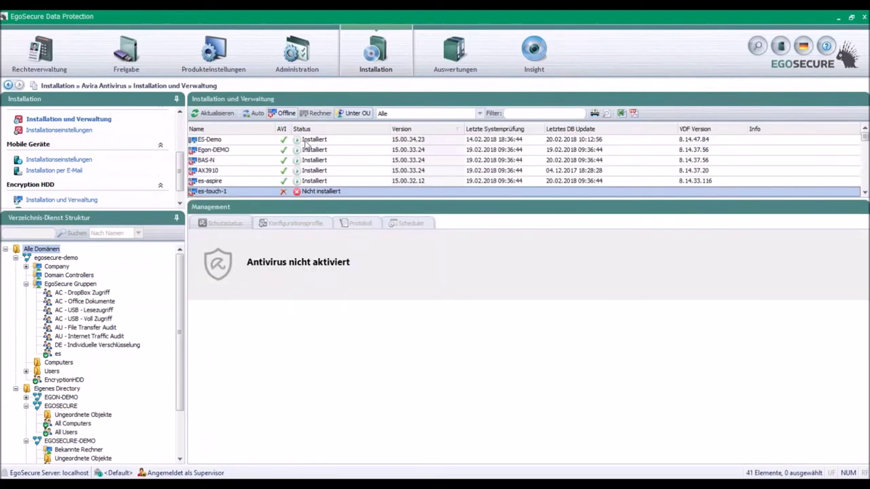
left_click(230, 140)
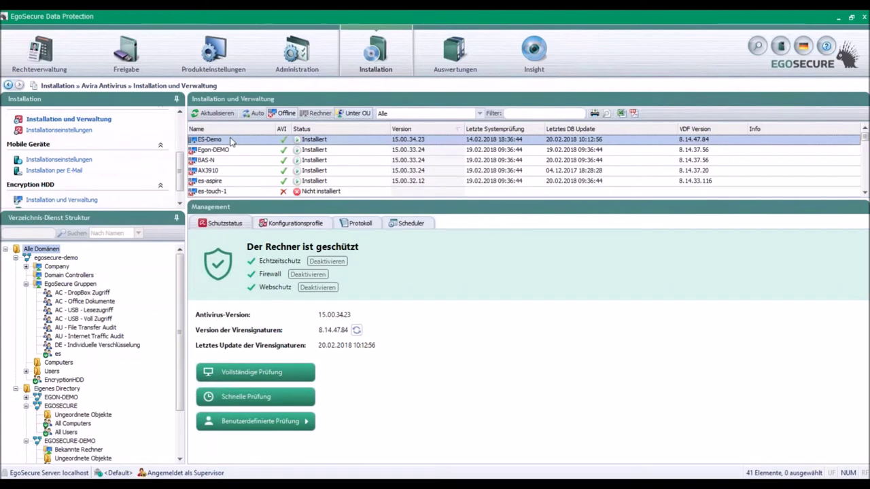